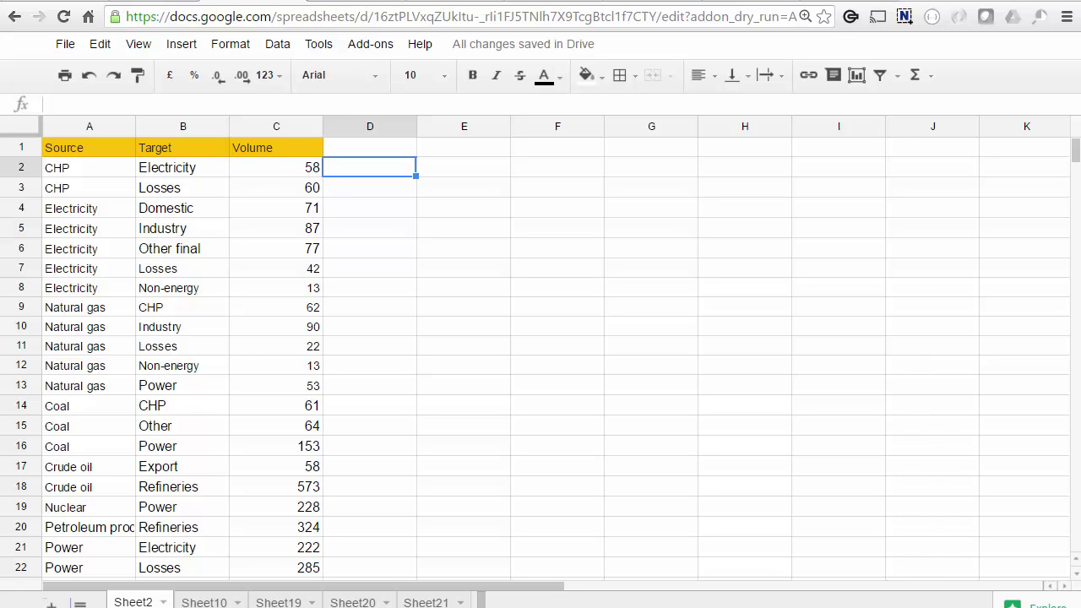
- Launch the Sankey Snip add-on and switch to Sheet10 to preview the chart of its data
{"action": "left_click", "coordinate": [385, 50]}
{"action": "mouse_move", "coordinate": [400, 101]}
{"action": "left_click", "coordinate": [562, 106]}
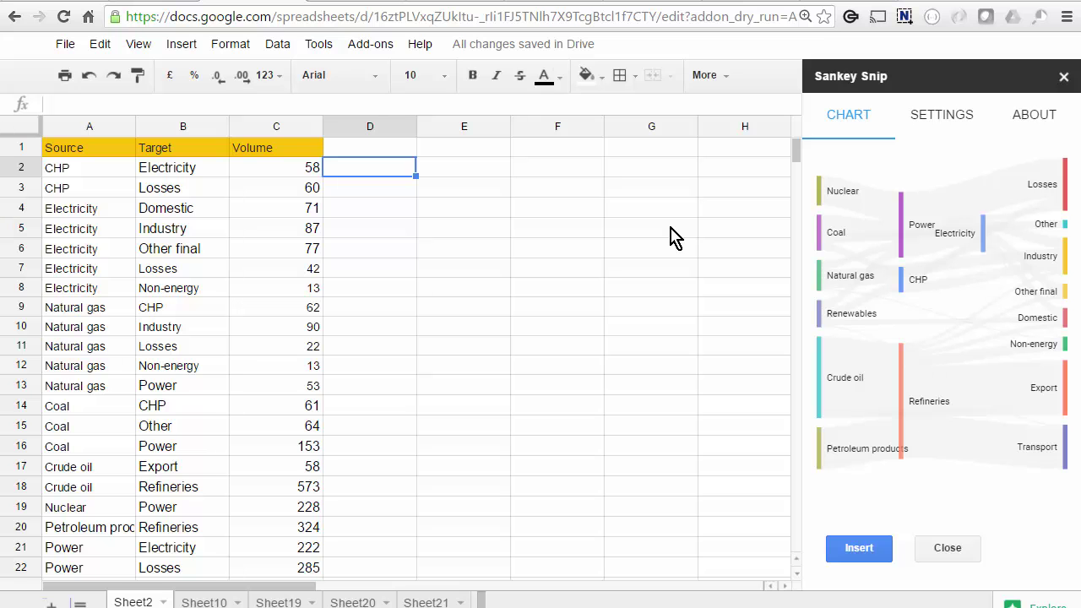
{"action": "left_click", "coordinate": [214, 602]}
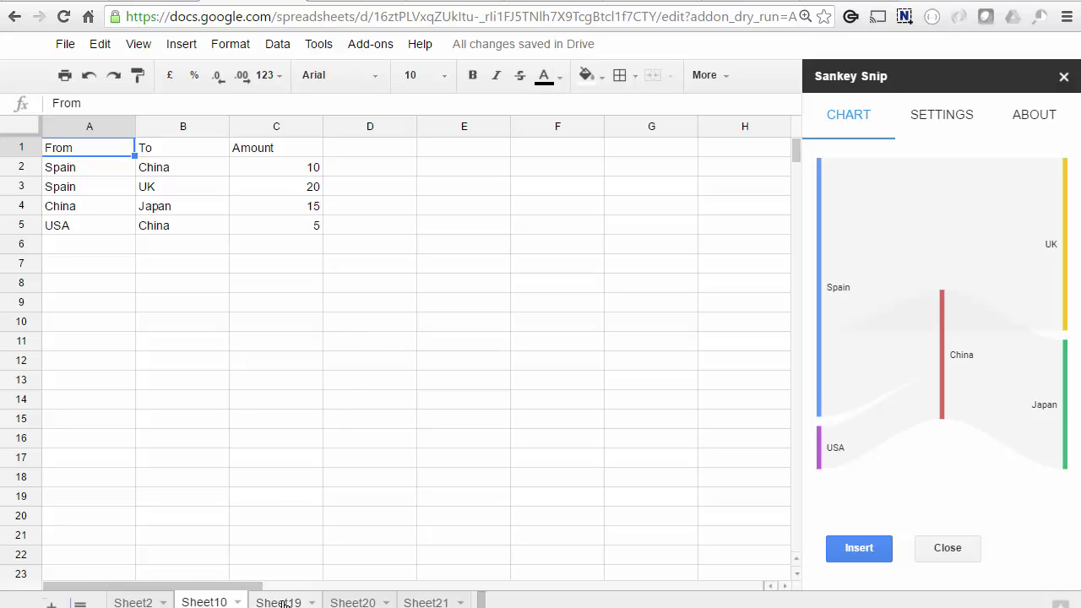
- Add a blank sheet and generate Sankey Snip's sample data
{"action": "left_click", "coordinate": [51, 603]}
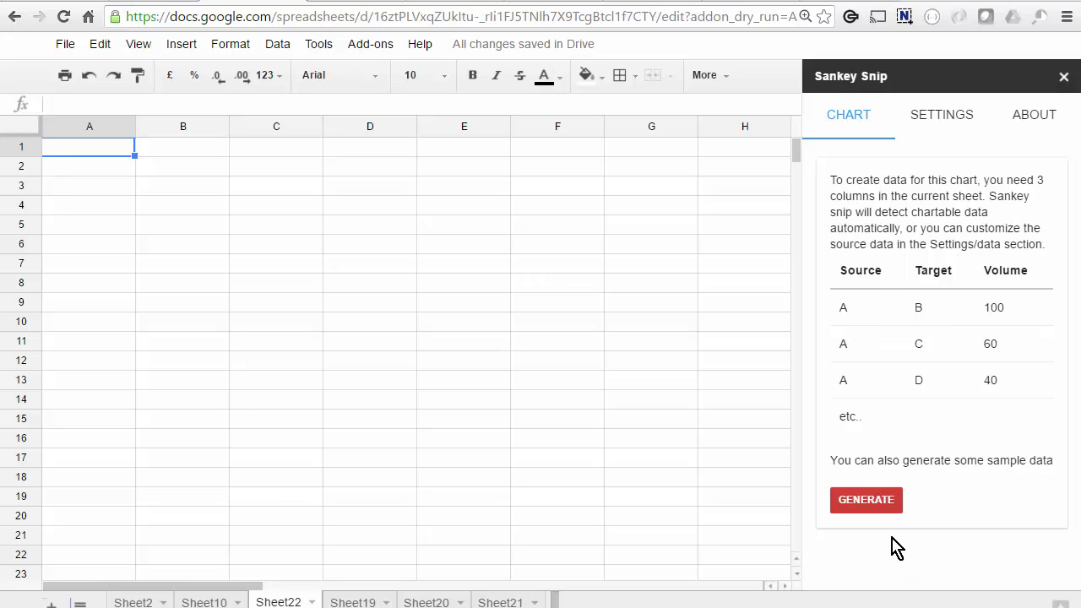
{"action": "left_click", "coordinate": [885, 510]}
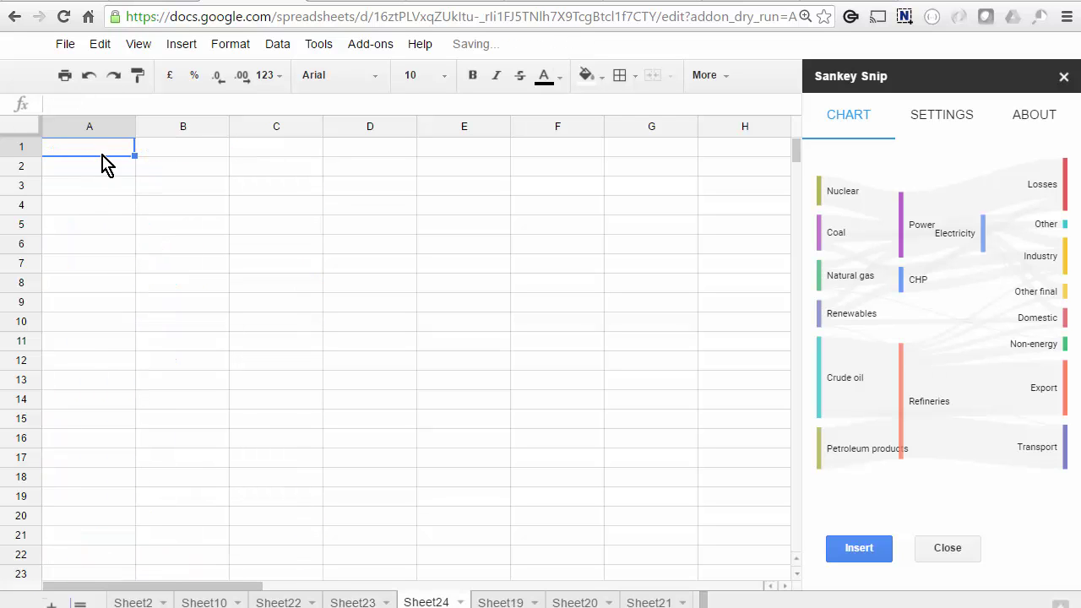
- Enter the headers From, To and Amount in cells A1 to C1 of the blank Sheet24
{"action": "type", "text": "From"}
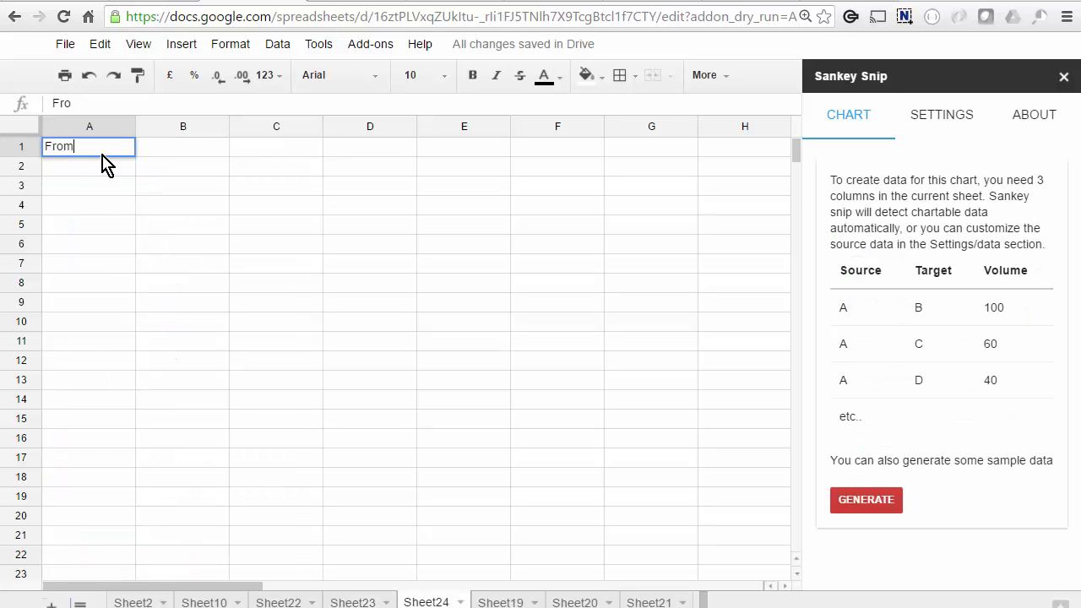
{"action": "key", "text": "Tab"}
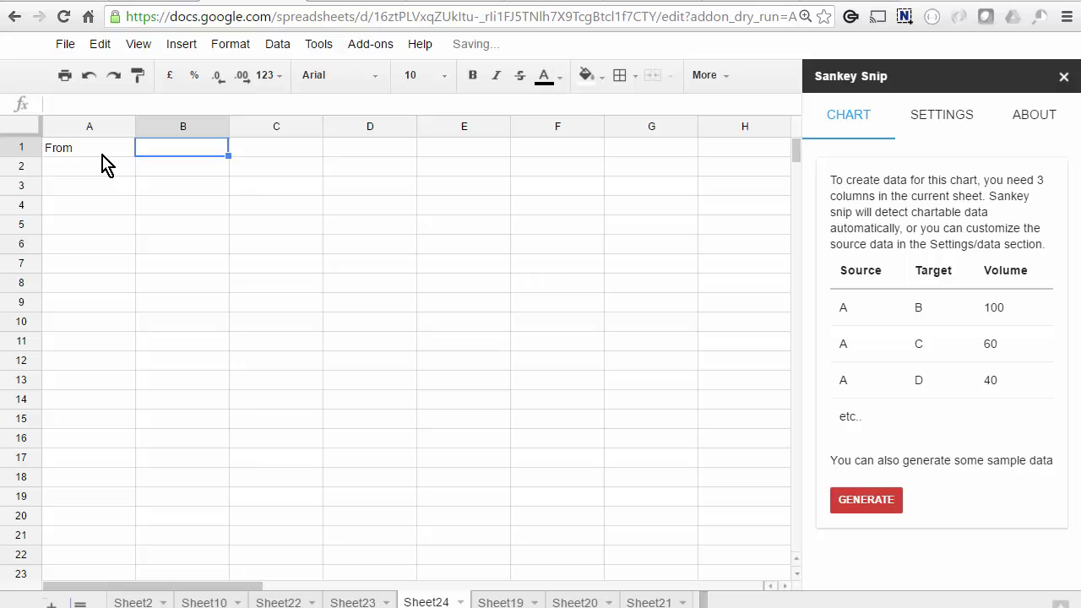
{"action": "type", "text": "To"}
{"action": "key", "text": "Tab"}
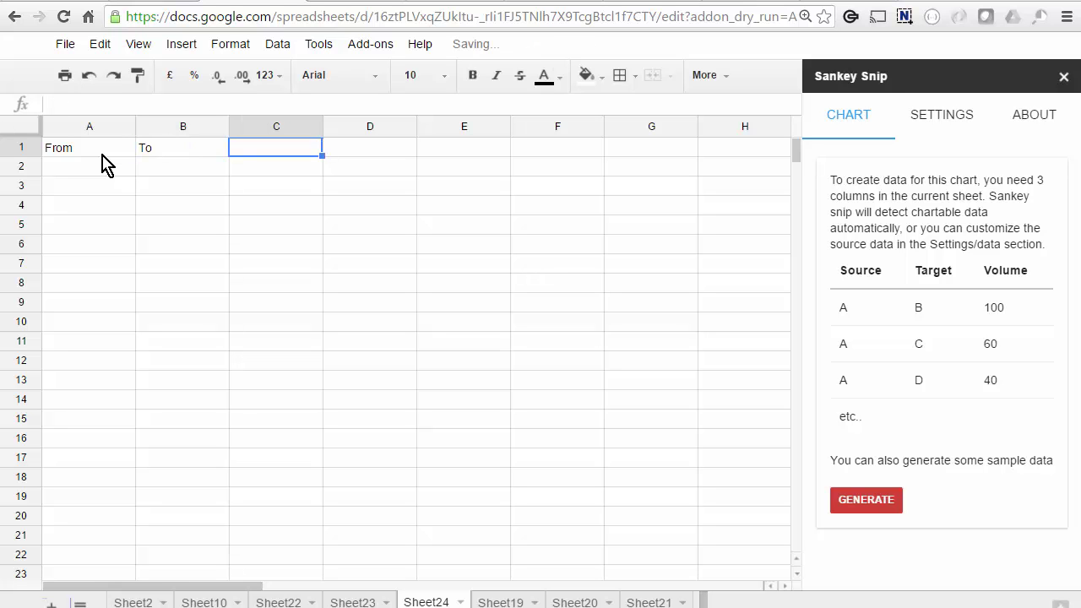
{"action": "type", "text": "Amount"}
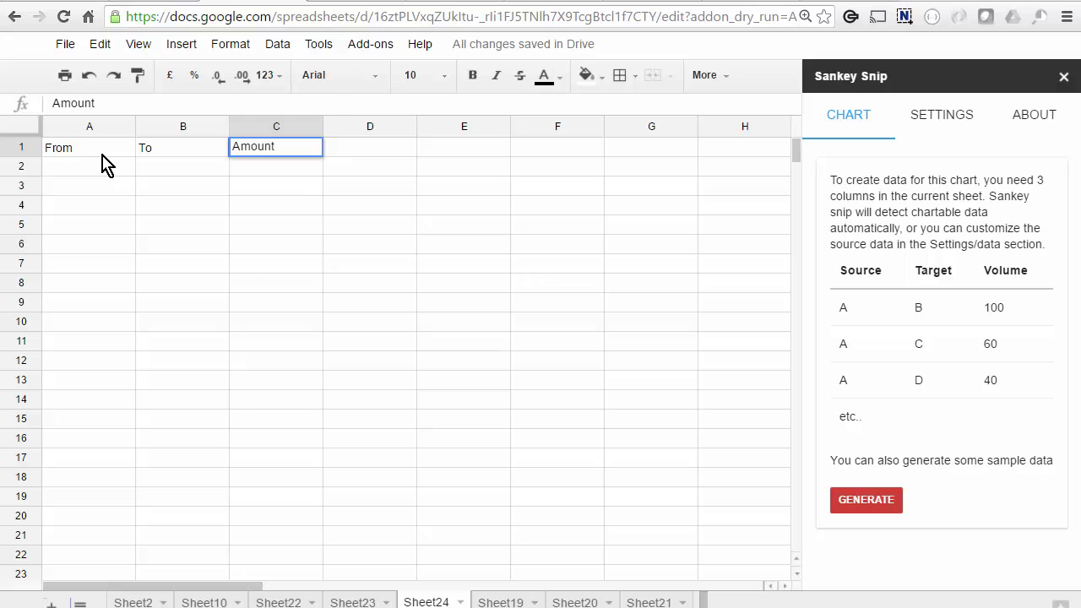
{"action": "key", "text": "Return"}
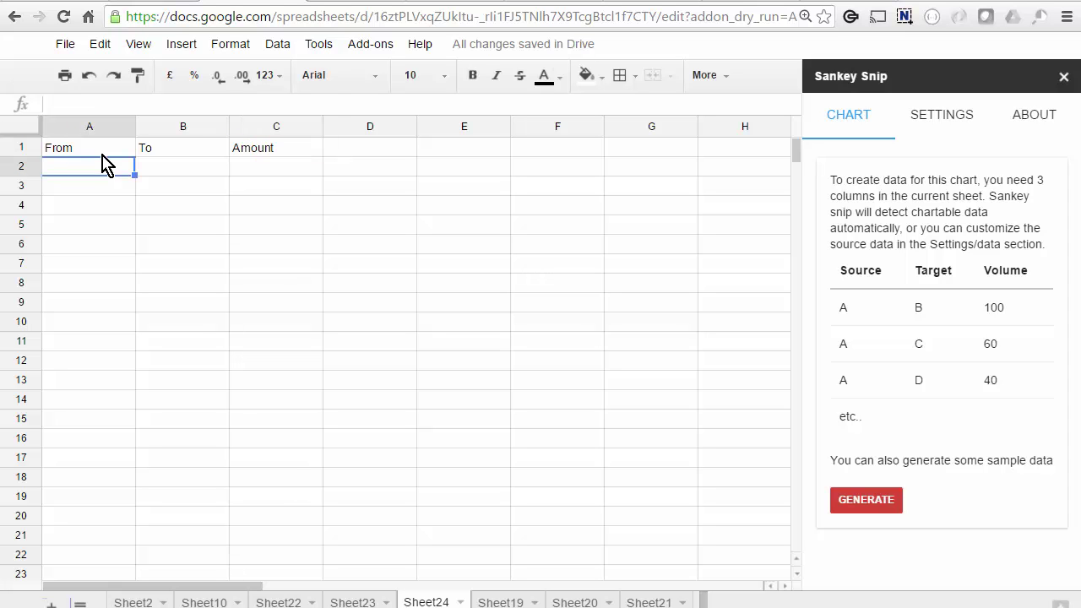
- Fill row 2 with a flow from China to Japan with an amount of 10
{"action": "type", "text": "China"}
{"action": "key", "text": "Tab"}
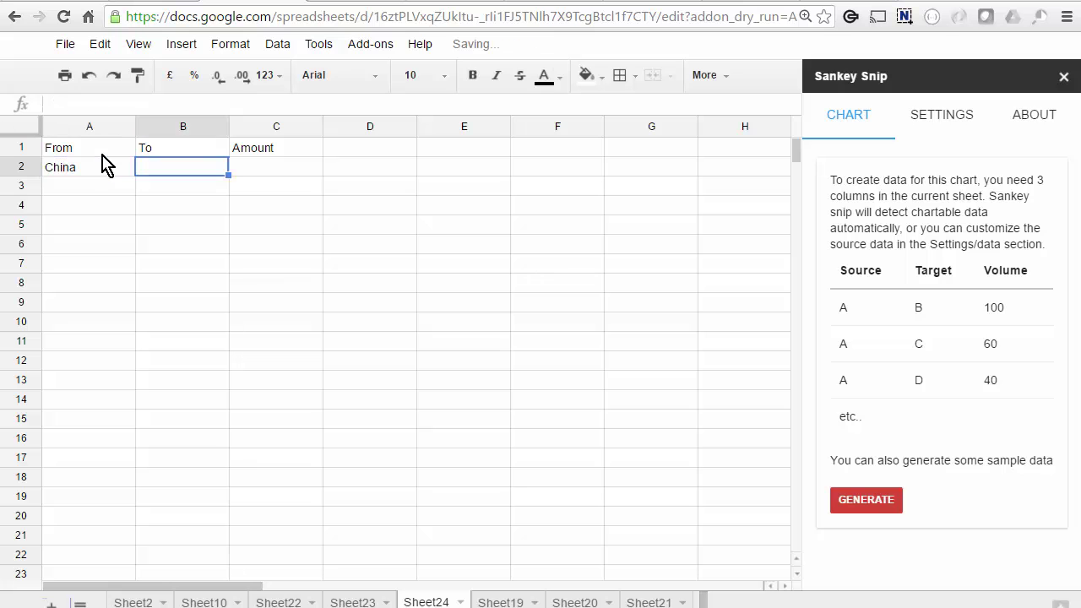
{"action": "type", "text": "Japan"}
{"action": "key", "text": "Tab"}
{"action": "type", "text": "10"}
{"action": "key", "text": "Return"}
- Fill row 3 with a flow from Japan to Taiwan with an amount of 5
{"action": "type", "text": "Japan"}
{"action": "key", "text": "Tab"}
{"action": "type", "text": "T"}
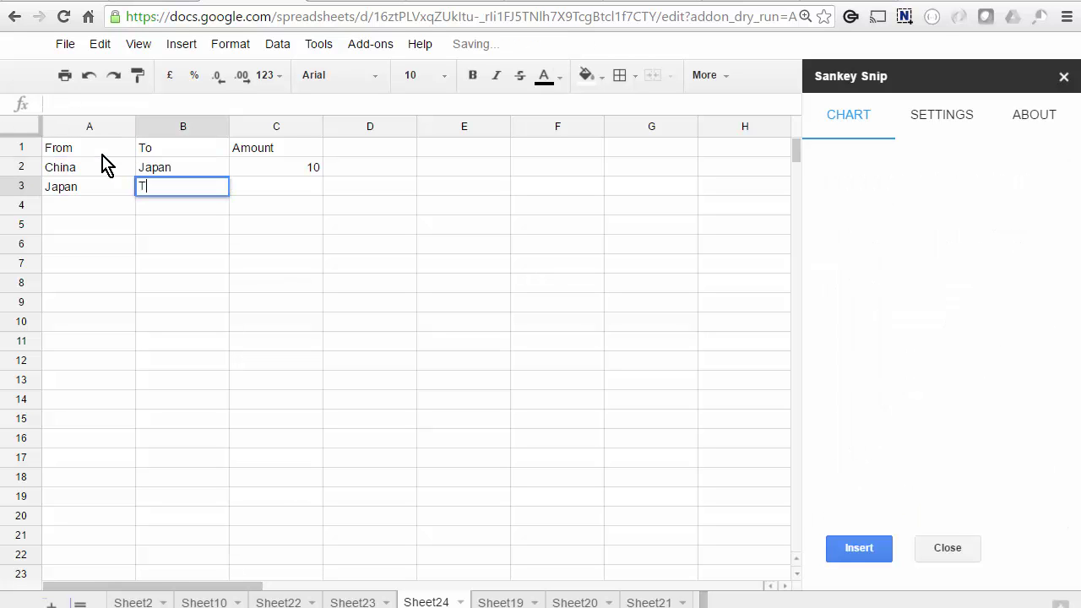
{"action": "type", "text": "aiwan"}
{"action": "key", "text": "Tab"}
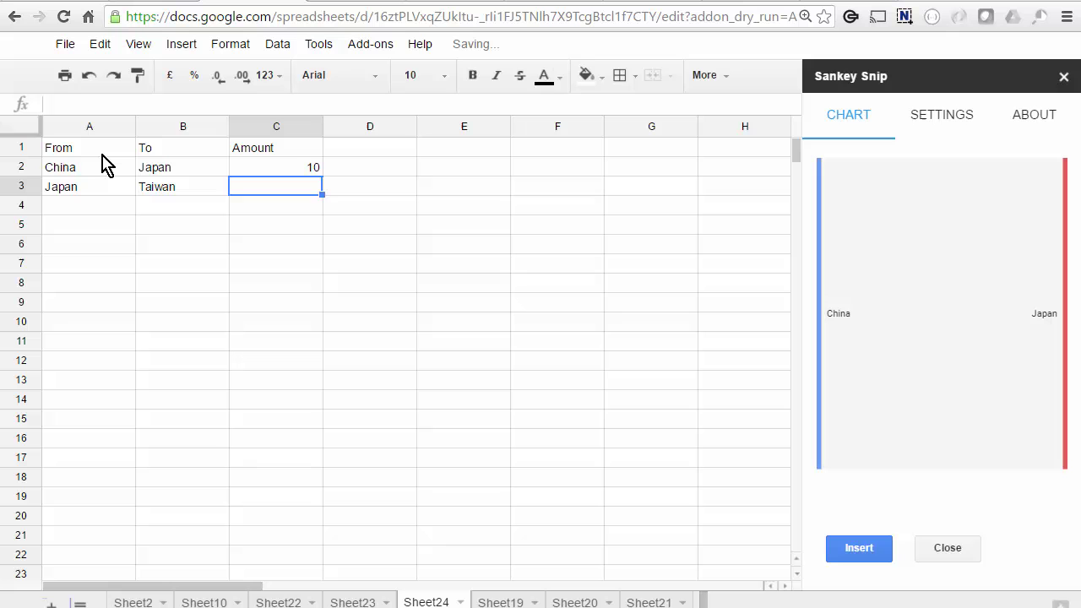
{"action": "type", "text": "5"}
{"action": "key", "text": "Return"}
{"action": "key", "text": "Left"}
{"action": "key", "text": "Left"}
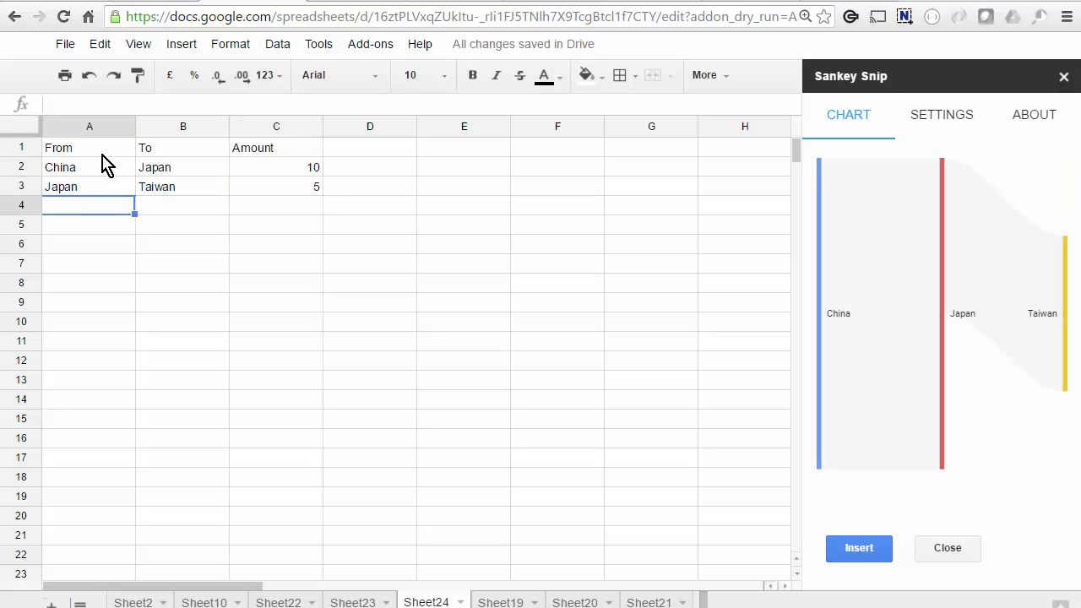
- Fill row 4 with a flow from Japan to UK with an amount of 2
{"action": "type", "text": "Japan"}
{"action": "key", "text": "Tab"}
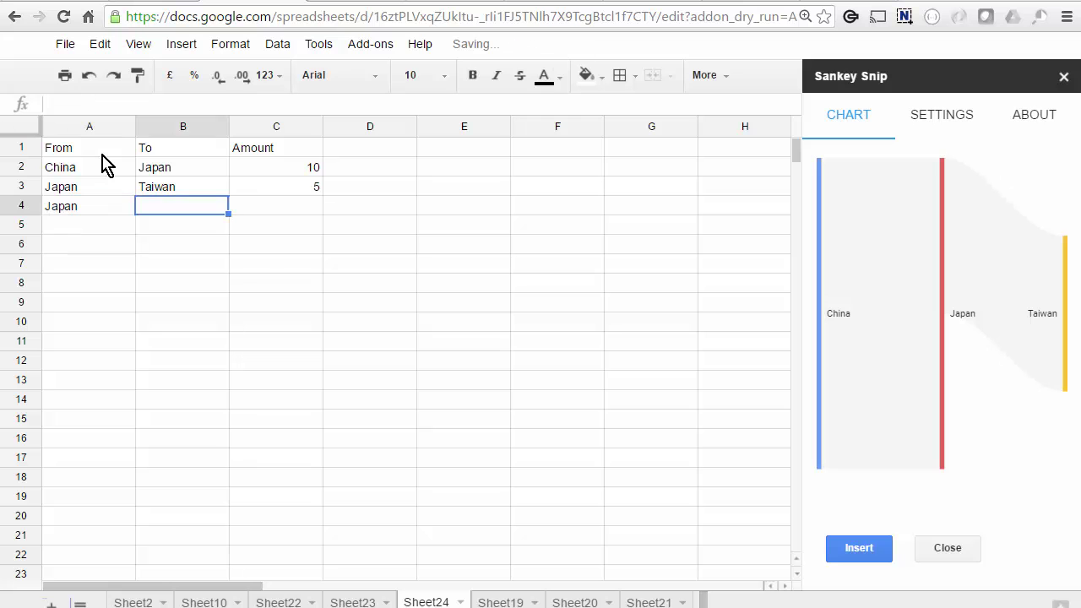
{"action": "type", "text": "UK"}
{"action": "key", "text": "Tab"}
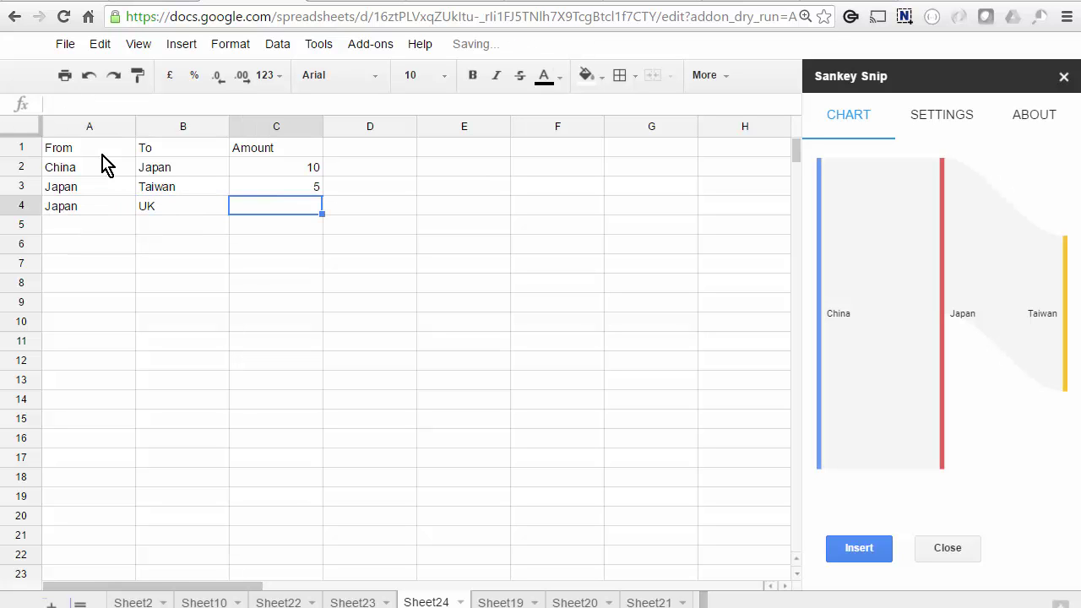
{"action": "type", "text": "2"}
{"action": "key", "text": "Return"}
- Enter Japan as the source and France as the target of the flow in row 5
{"action": "type", "text": "Japan"}
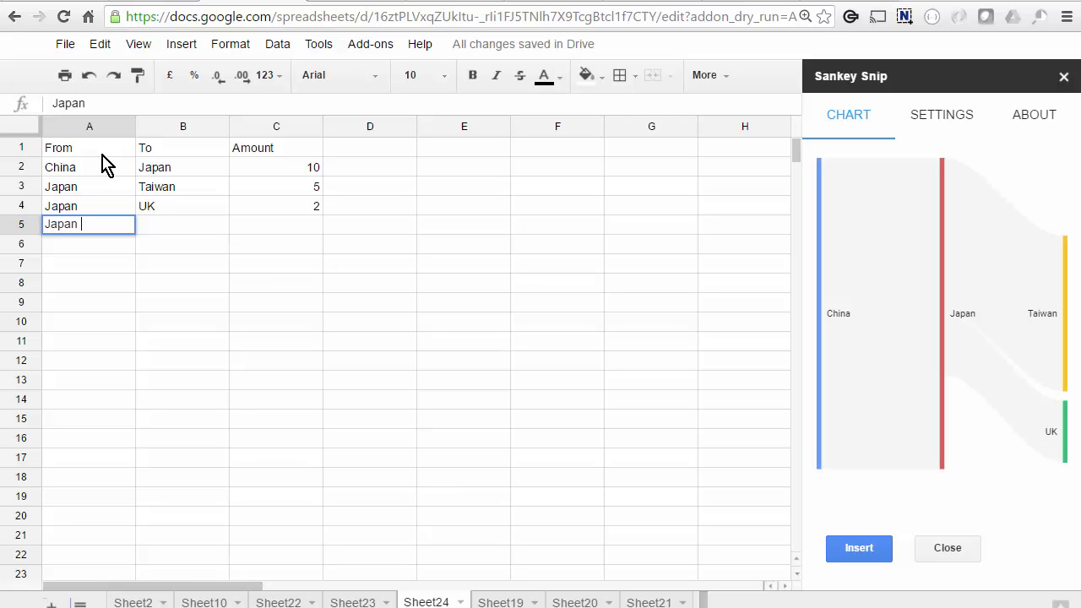
{"action": "key", "text": "Tab"}
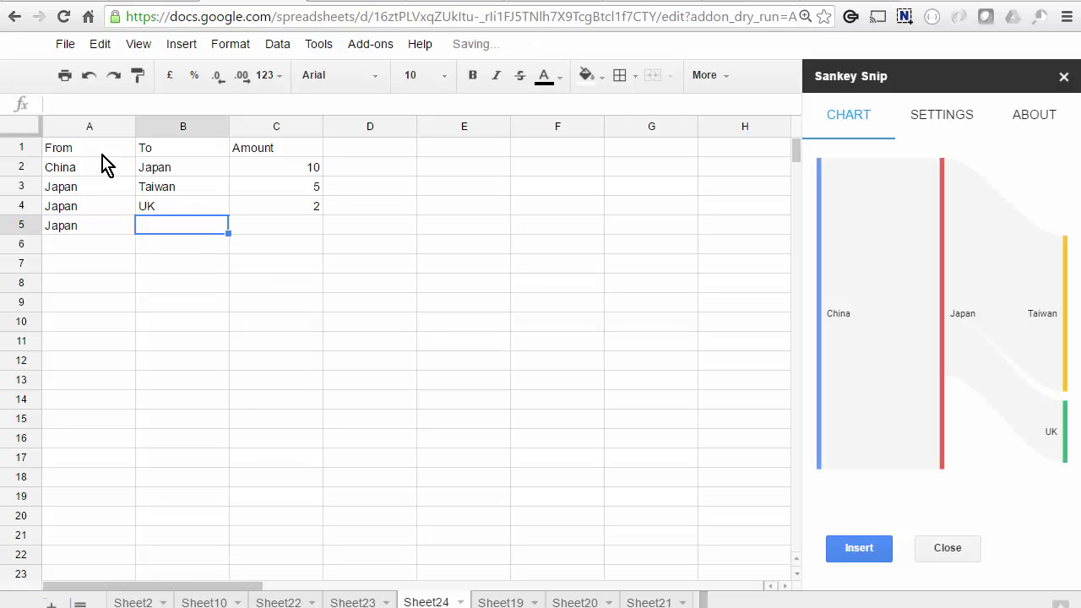
{"action": "type", "text": "France"}
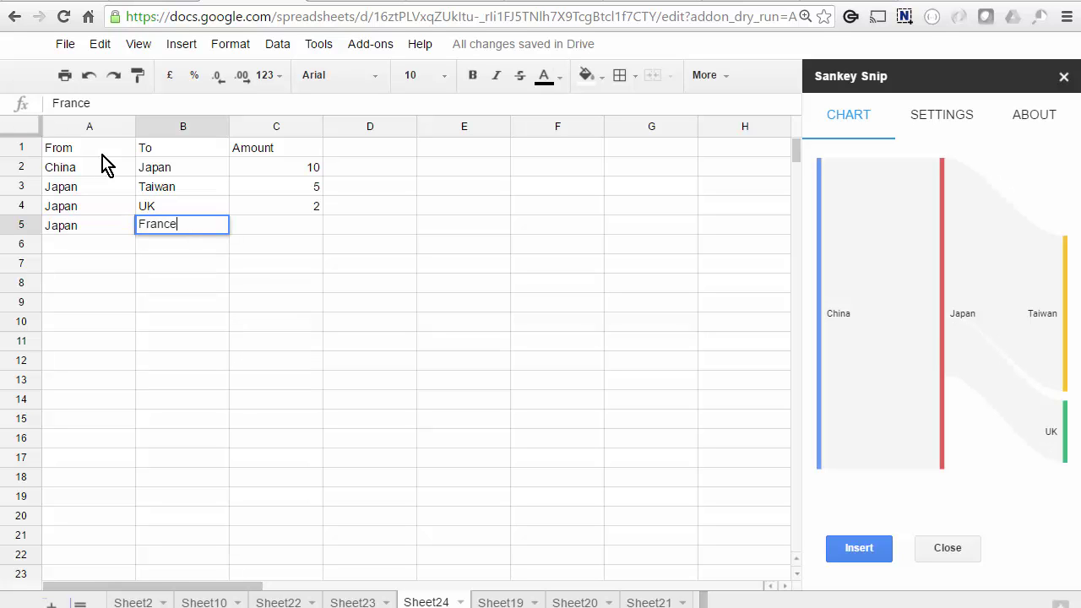
{"action": "key", "text": "Tab"}
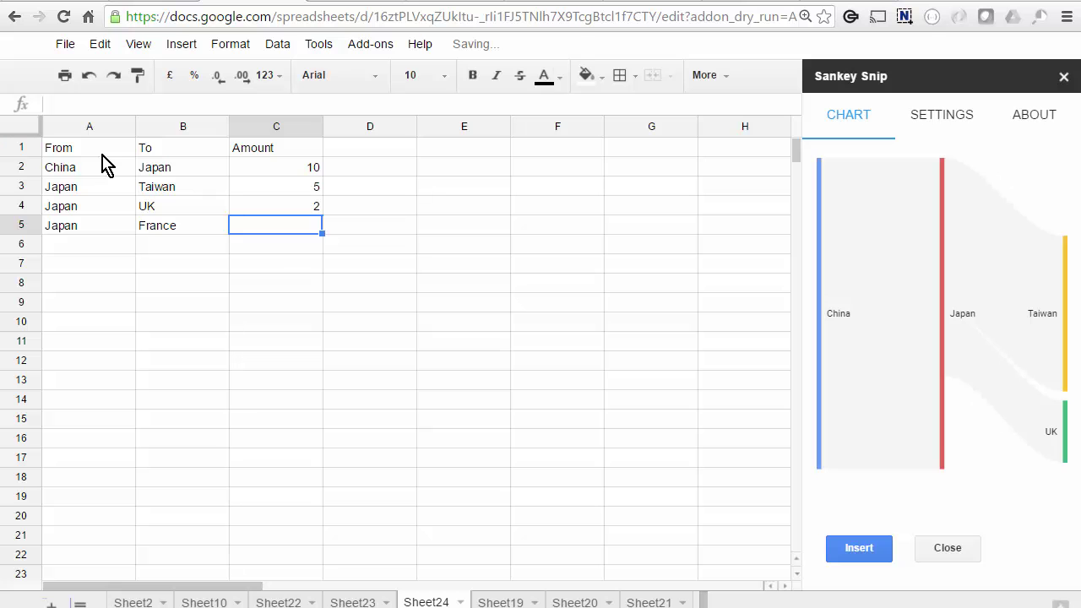
- Switch to Sheet2, set the color mode of the Sankey chart's links to gradient and preview the chart
{"action": "left_click", "coordinate": [138, 602]}
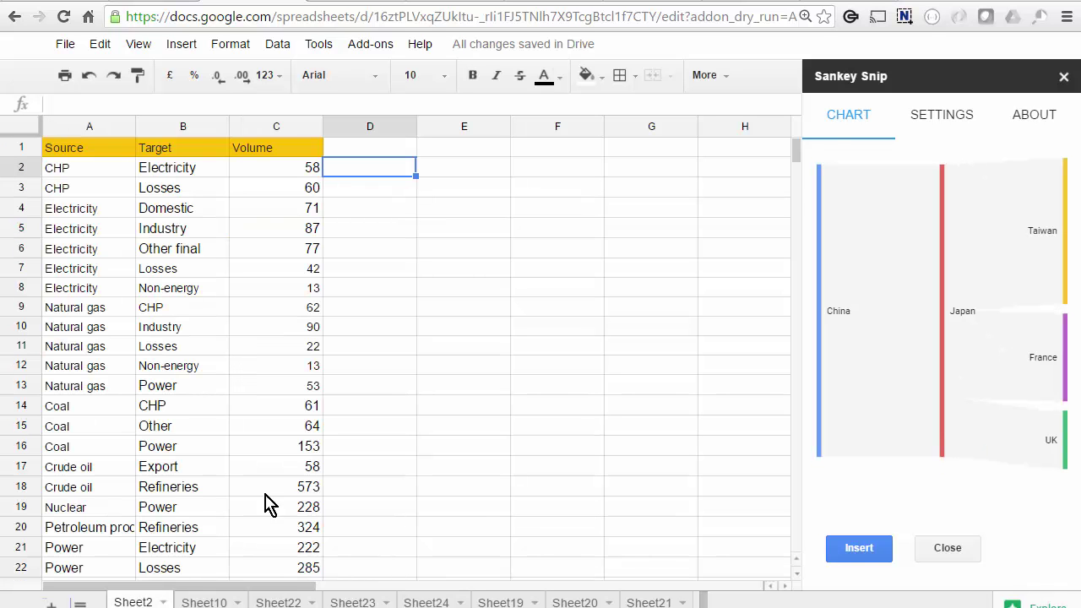
{"action": "left_click", "coordinate": [936, 119]}
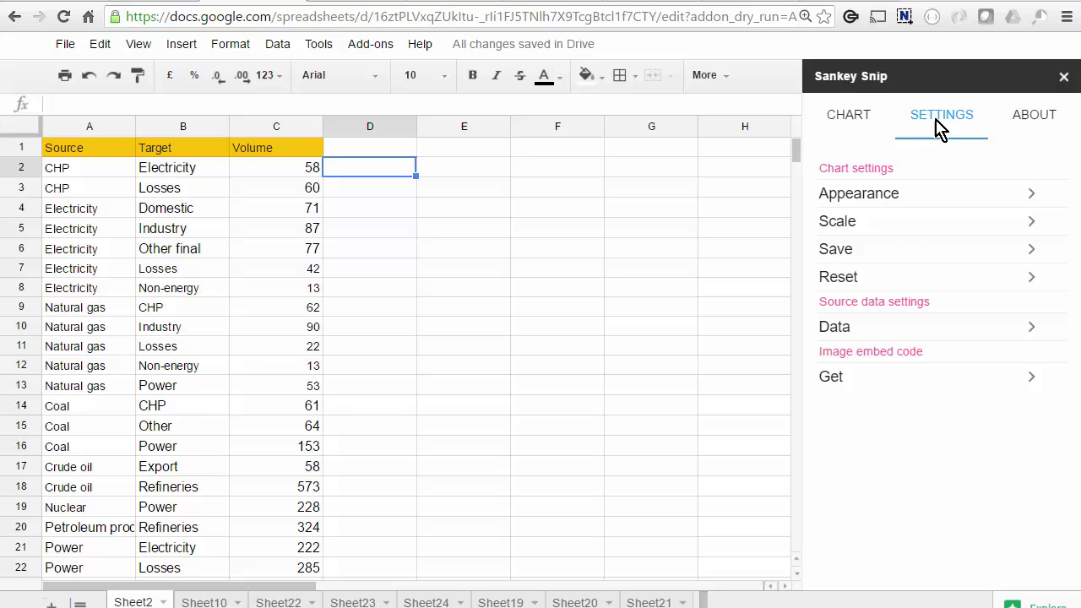
{"action": "left_click", "coordinate": [861, 195]}
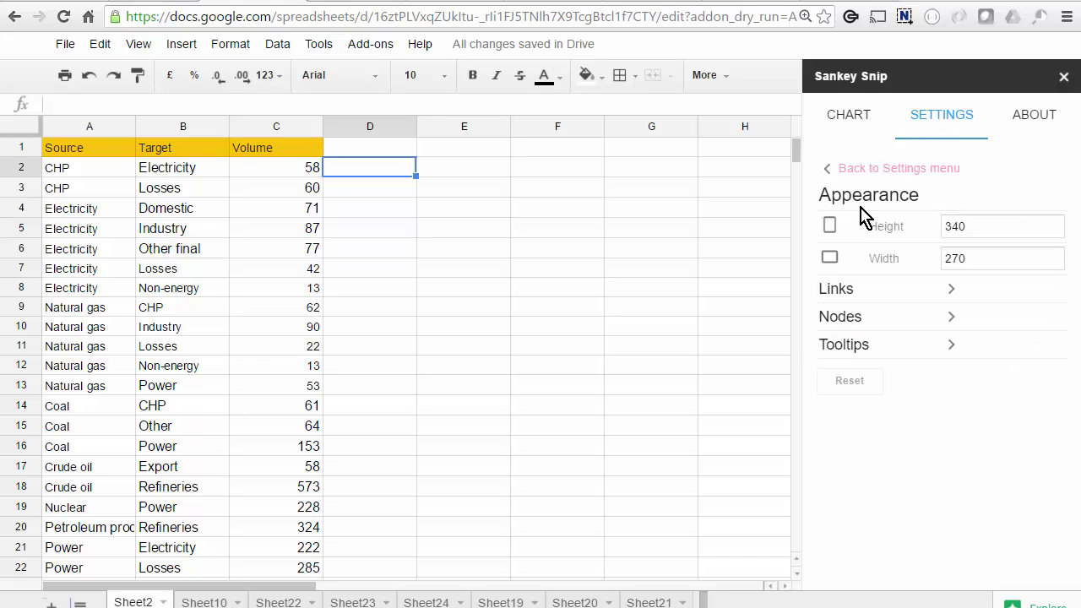
{"action": "left_click", "coordinate": [851, 292]}
{"action": "left_click", "coordinate": [1017, 243]}
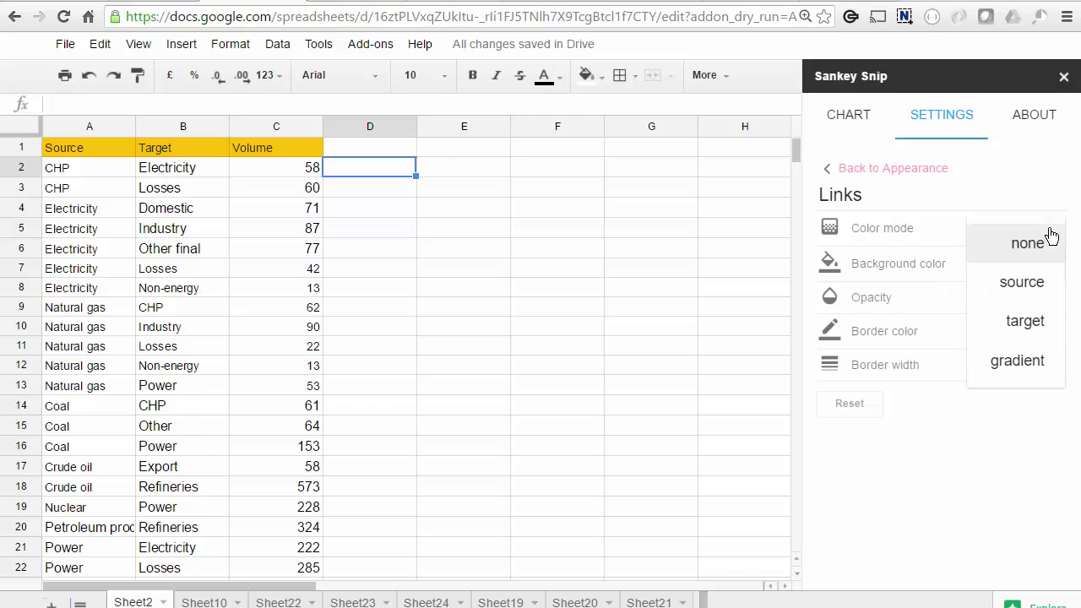
{"action": "left_click", "coordinate": [1037, 362]}
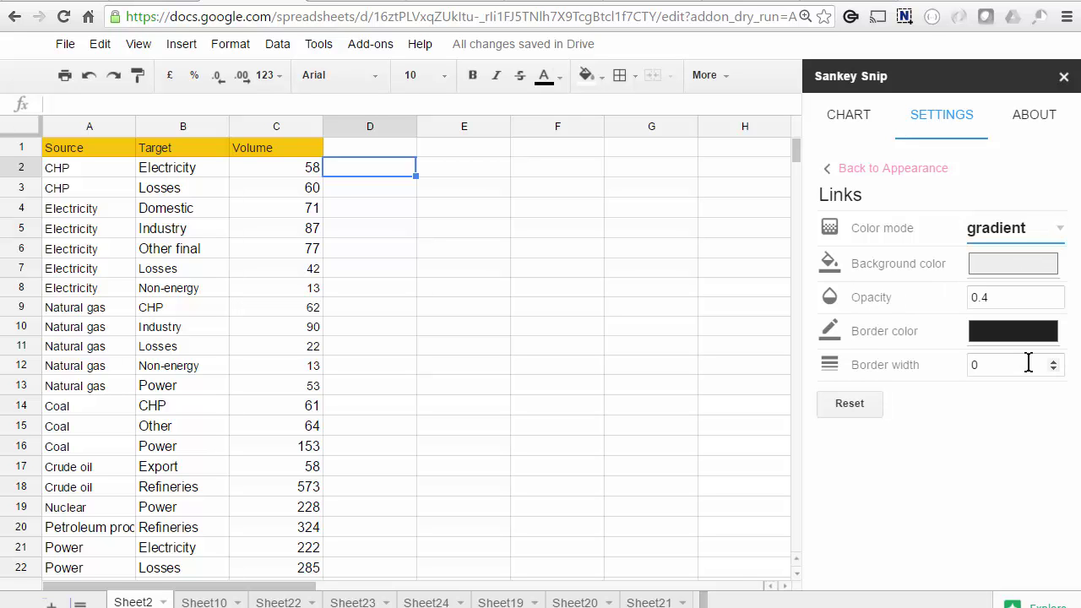
{"action": "left_click", "coordinate": [849, 129]}
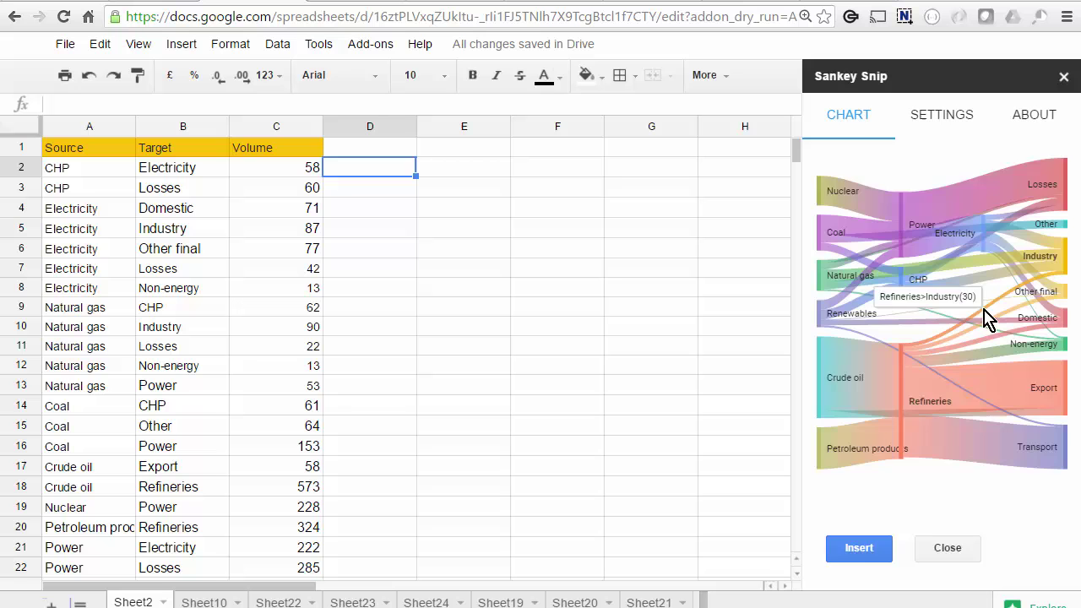
- Reset the link appearance settings to their defaults and preview the chart
{"action": "left_click", "coordinate": [939, 120]}
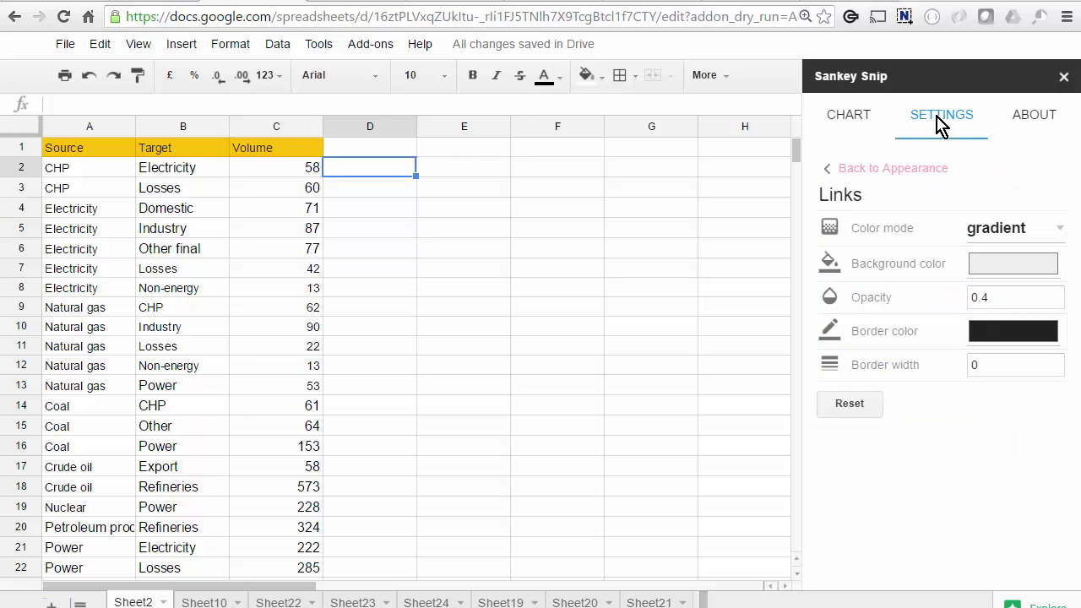
{"action": "left_click", "coordinate": [864, 411]}
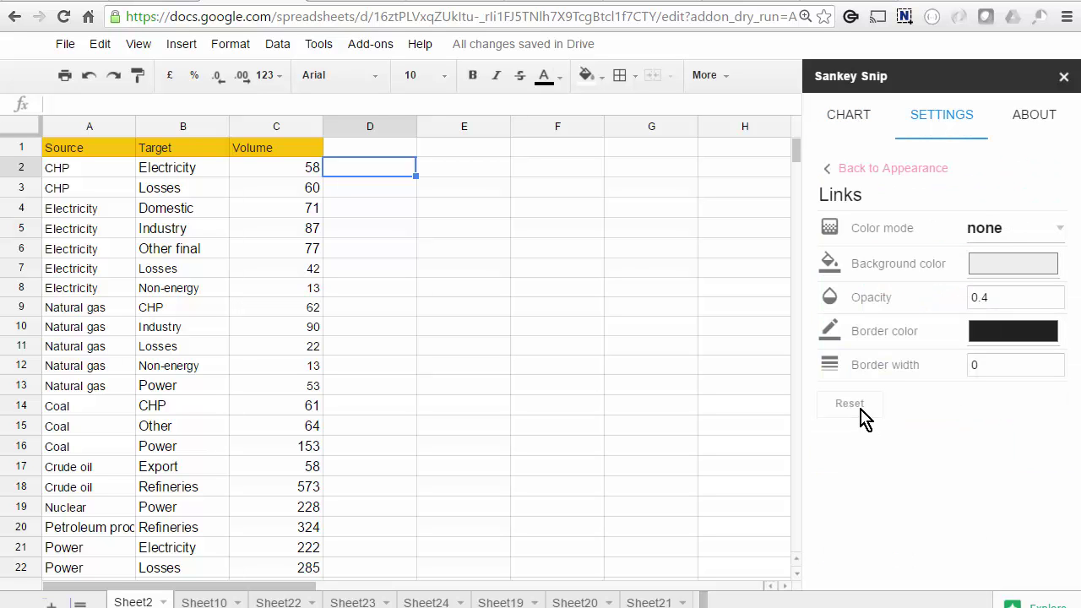
{"action": "left_click", "coordinate": [846, 118]}
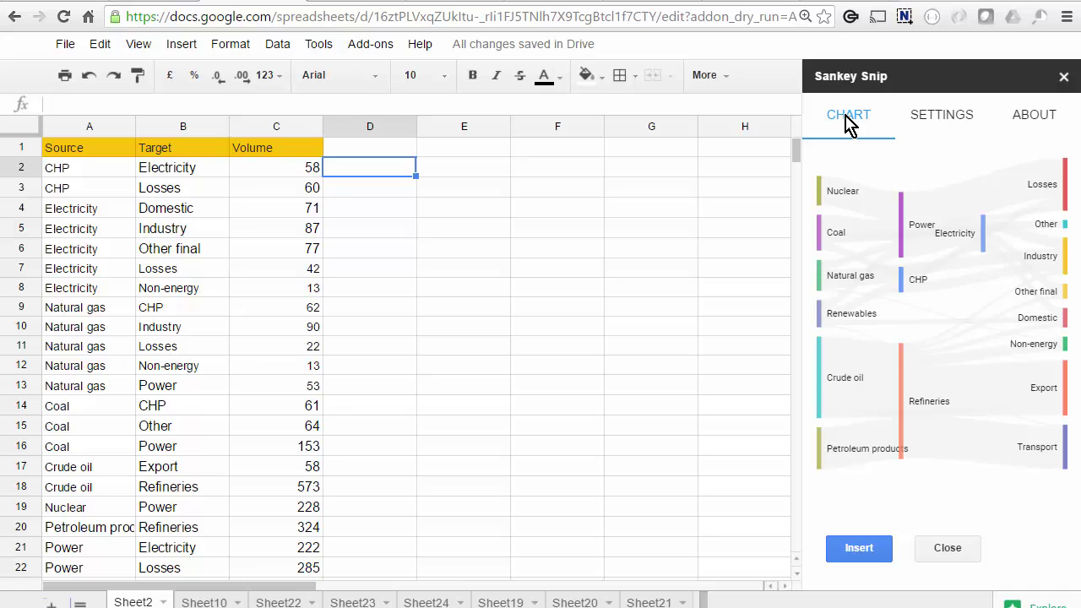
- Set the links' color mode back to gradient in the chart's appearance settings
{"action": "left_click", "coordinate": [941, 128]}
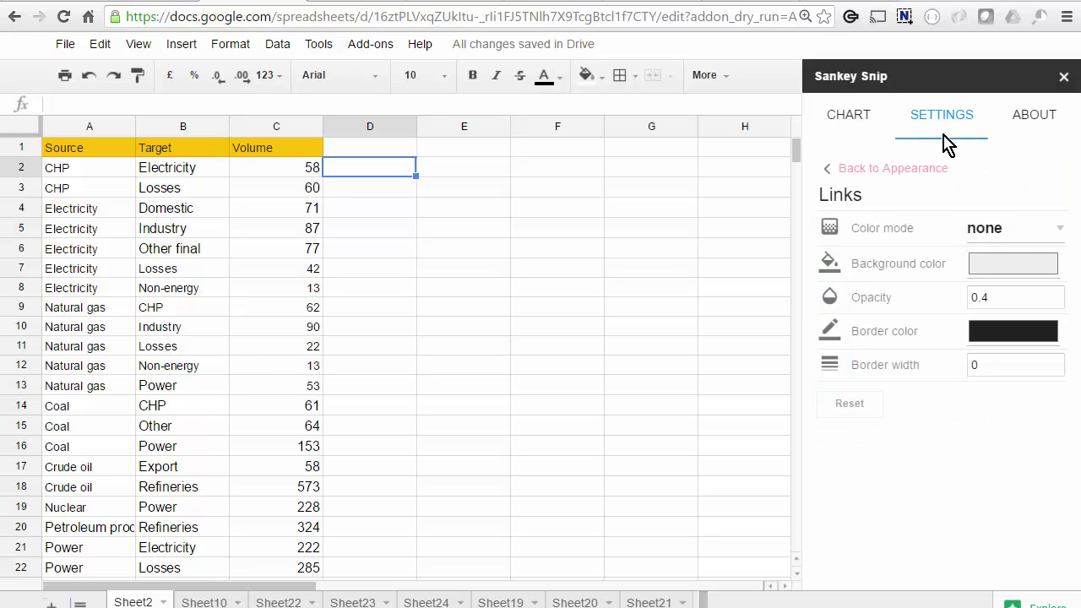
{"action": "left_click", "coordinate": [1055, 229]}
{"action": "left_click", "coordinate": [1041, 363]}
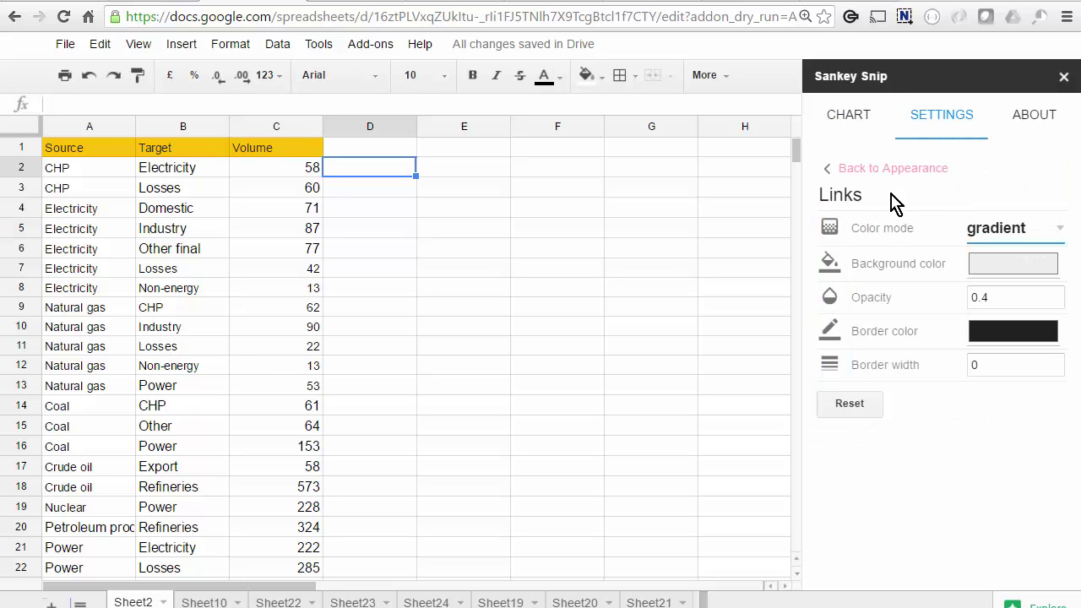
- Make the chart's node labels italic and preview the chart
{"action": "left_click", "coordinate": [863, 169]}
{"action": "left_click", "coordinate": [941, 323]}
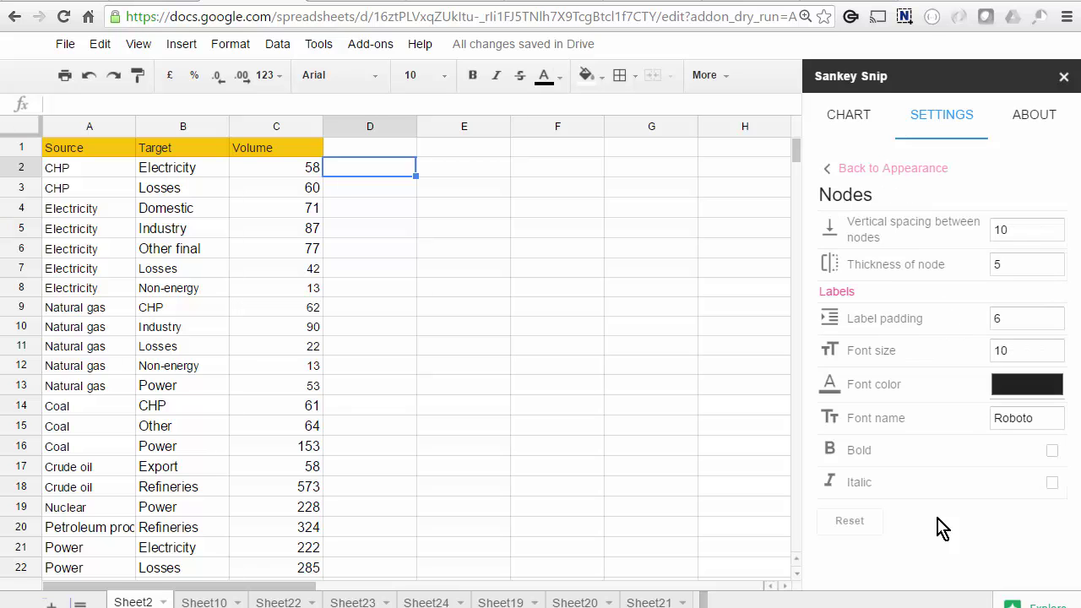
{"action": "left_click", "coordinate": [1052, 483]}
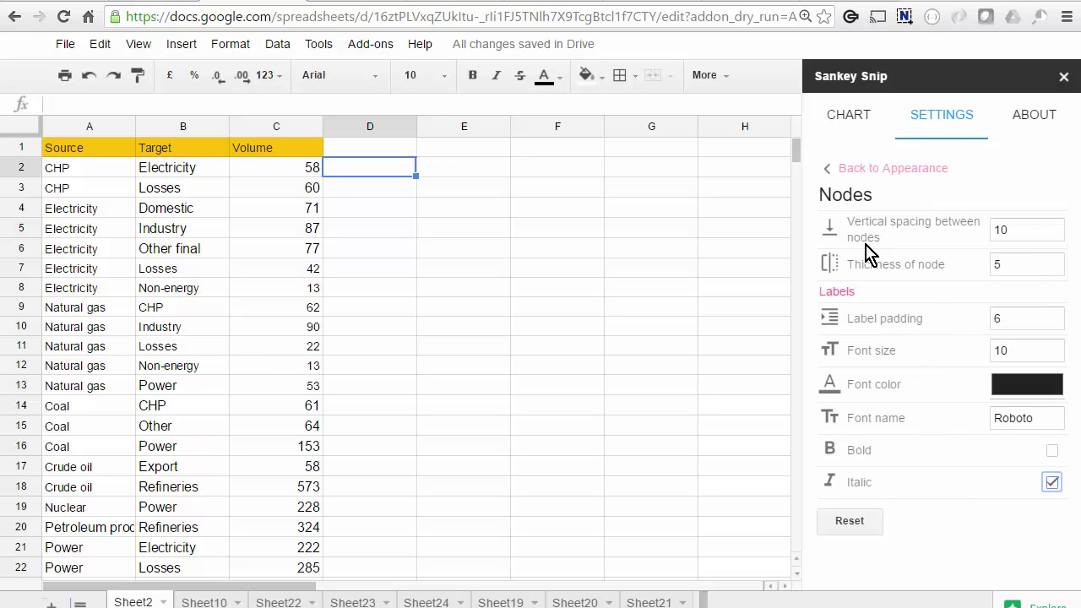
{"action": "left_click", "coordinate": [853, 120]}
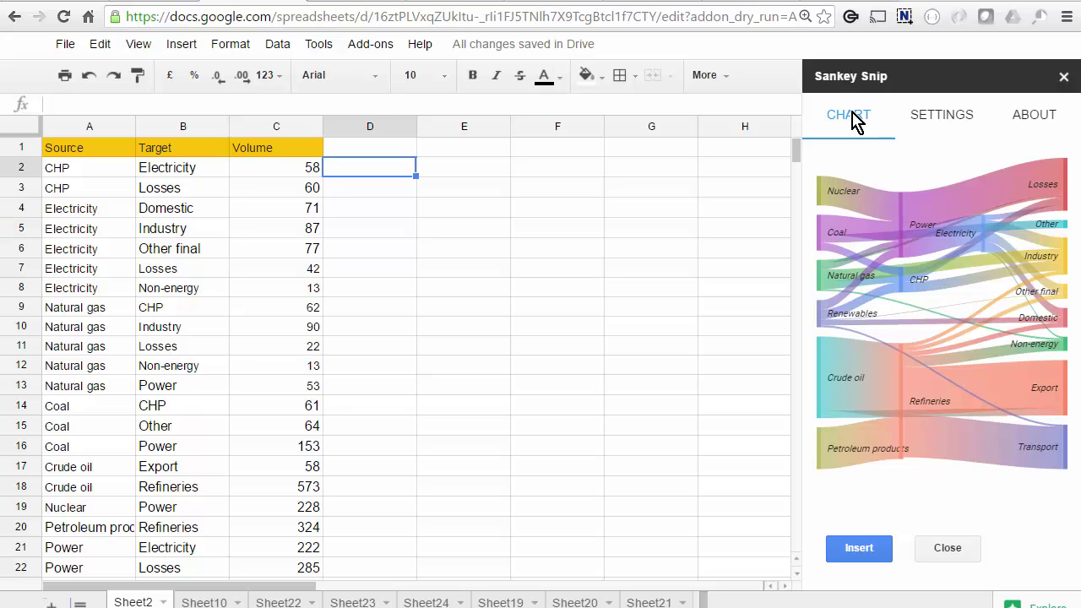
- Save the current chart settings for future use in this document and return to the chart preview
{"action": "left_click", "coordinate": [941, 120]}
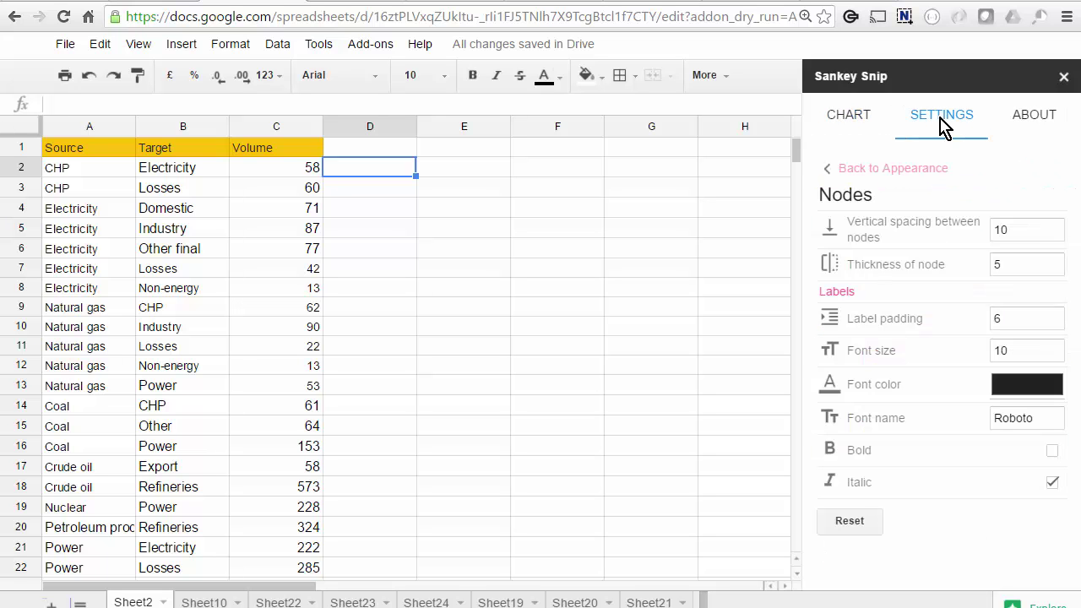
{"action": "left_click", "coordinate": [892, 168]}
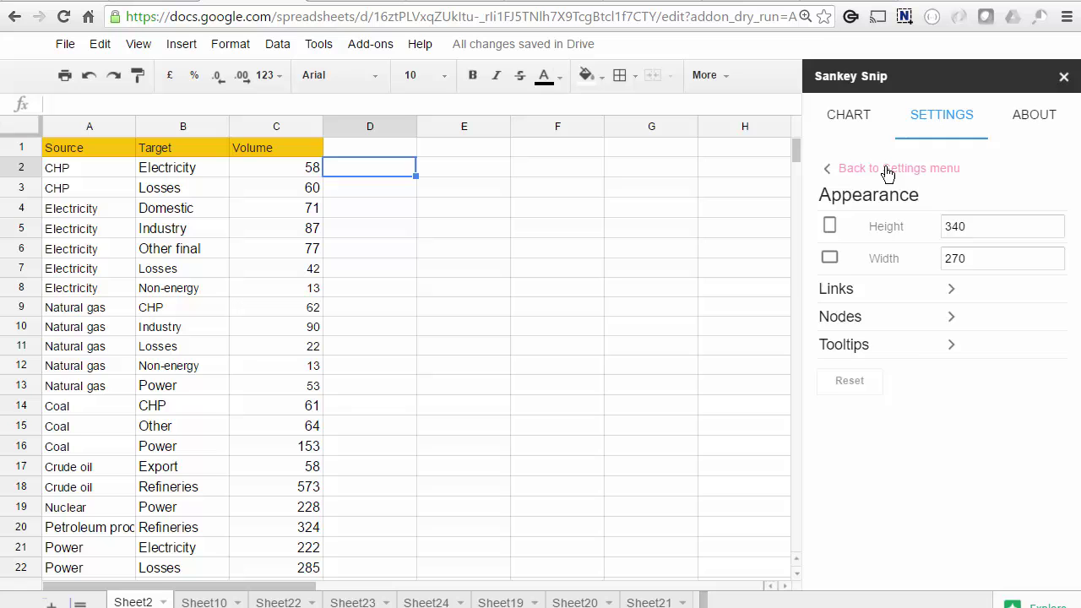
{"action": "left_click", "coordinate": [887, 169]}
{"action": "left_click", "coordinate": [837, 251]}
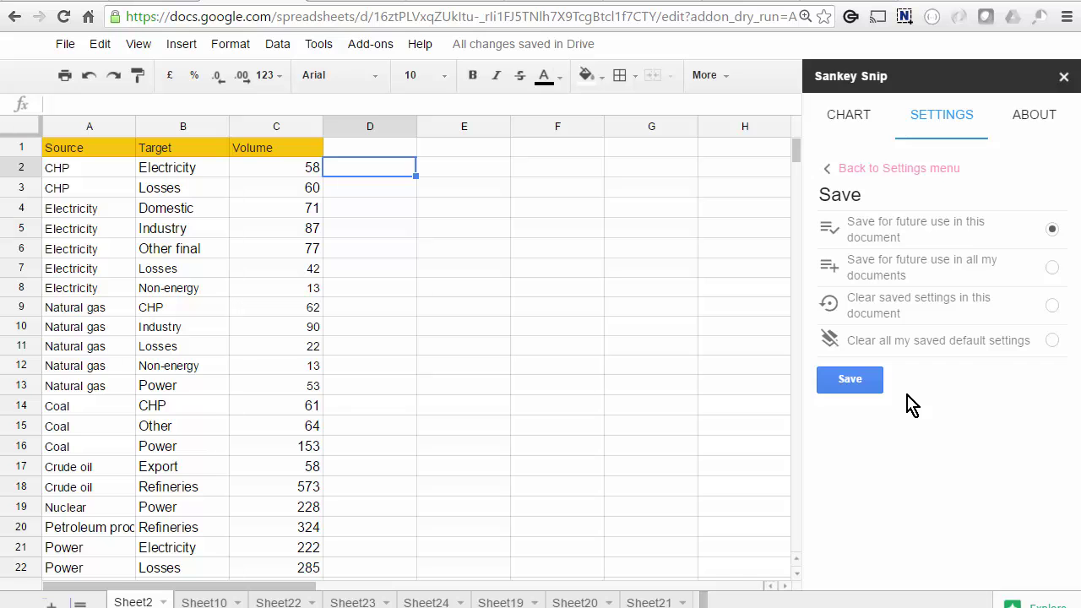
{"action": "left_click", "coordinate": [861, 381]}
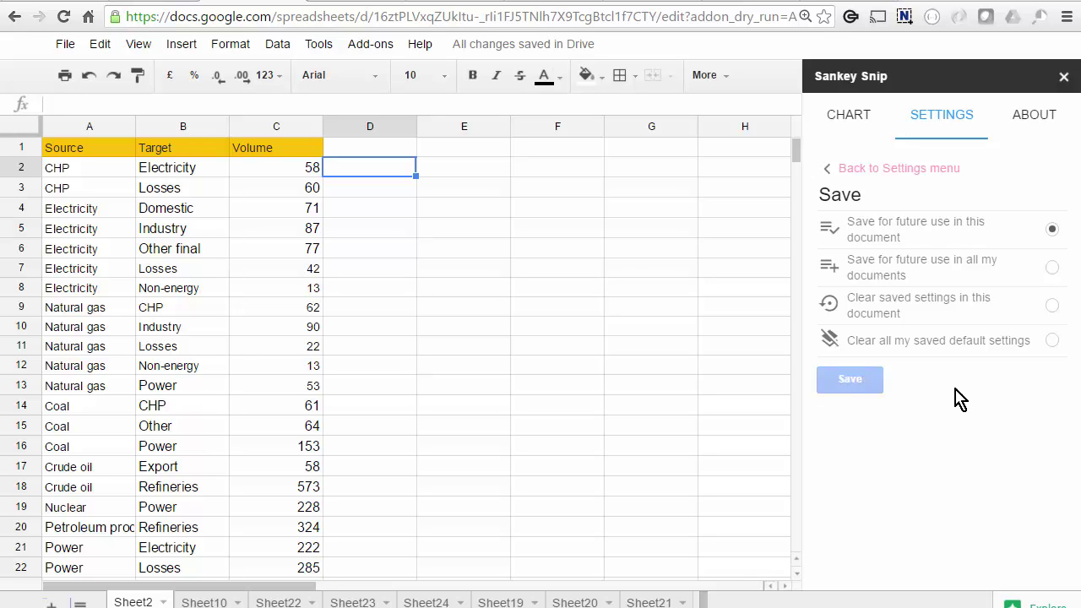
{"action": "left_click", "coordinate": [862, 121]}
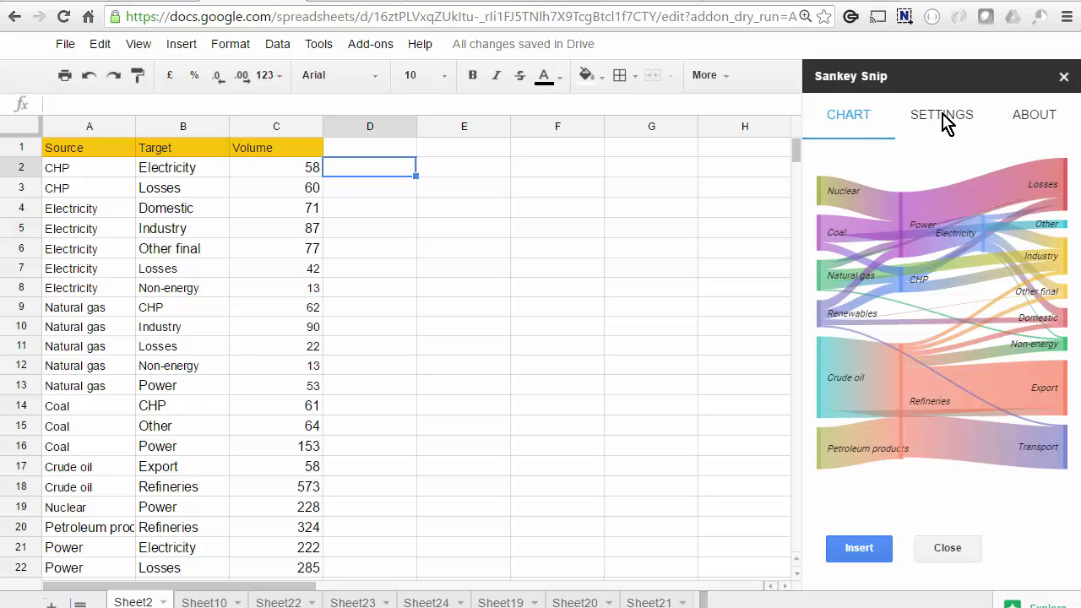
- Close and reopen the Sankey chart creator to examine the chart drawn with the document's saved settings
{"action": "left_click", "coordinate": [1063, 77]}
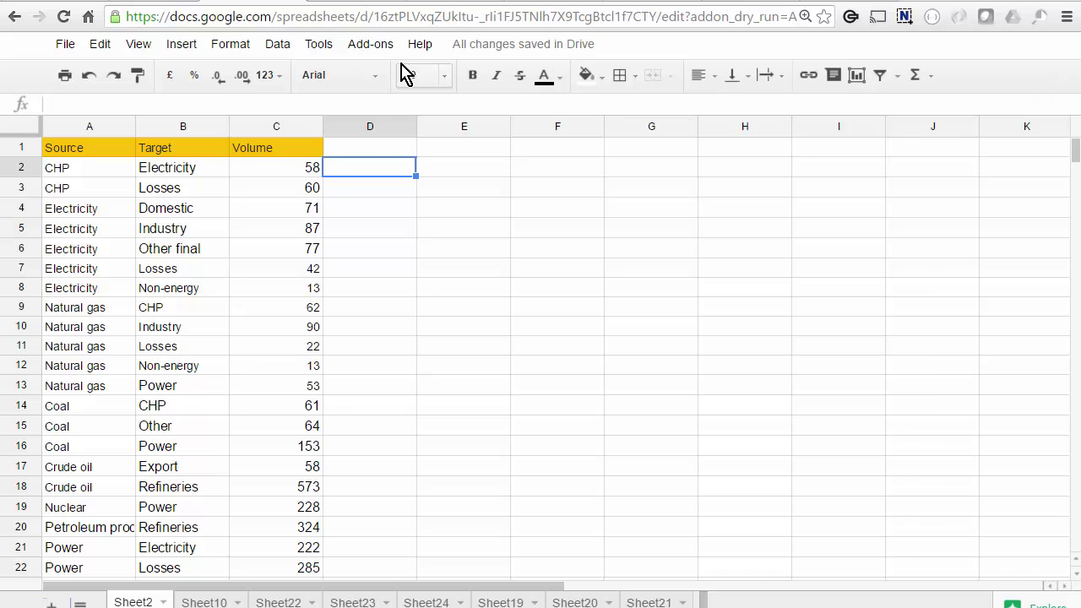
{"action": "left_click", "coordinate": [372, 45]}
{"action": "mouse_move", "coordinate": [392, 104]}
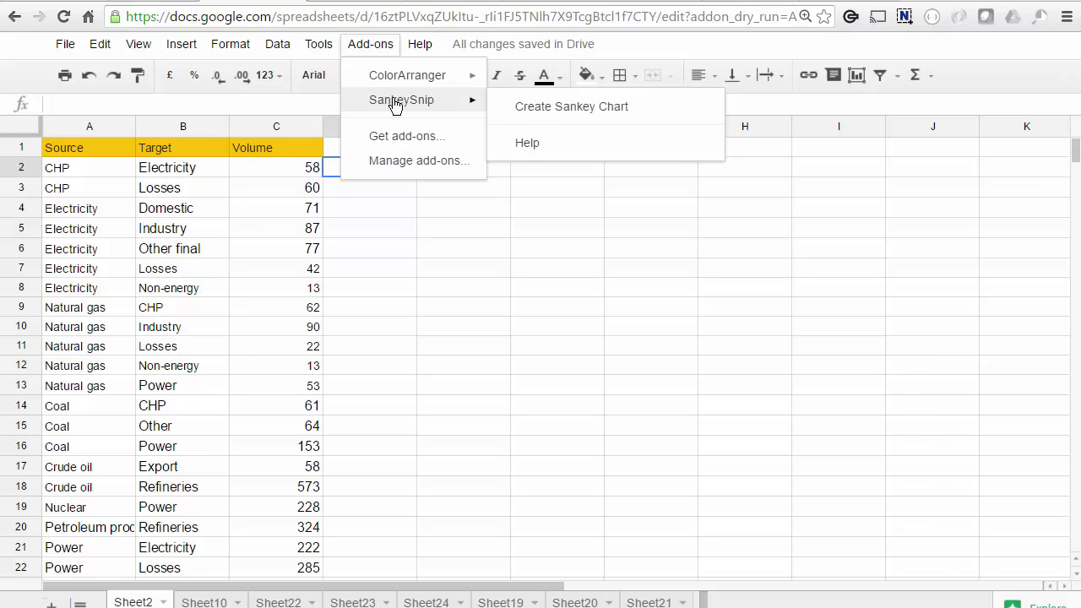
{"action": "left_click", "coordinate": [560, 111]}
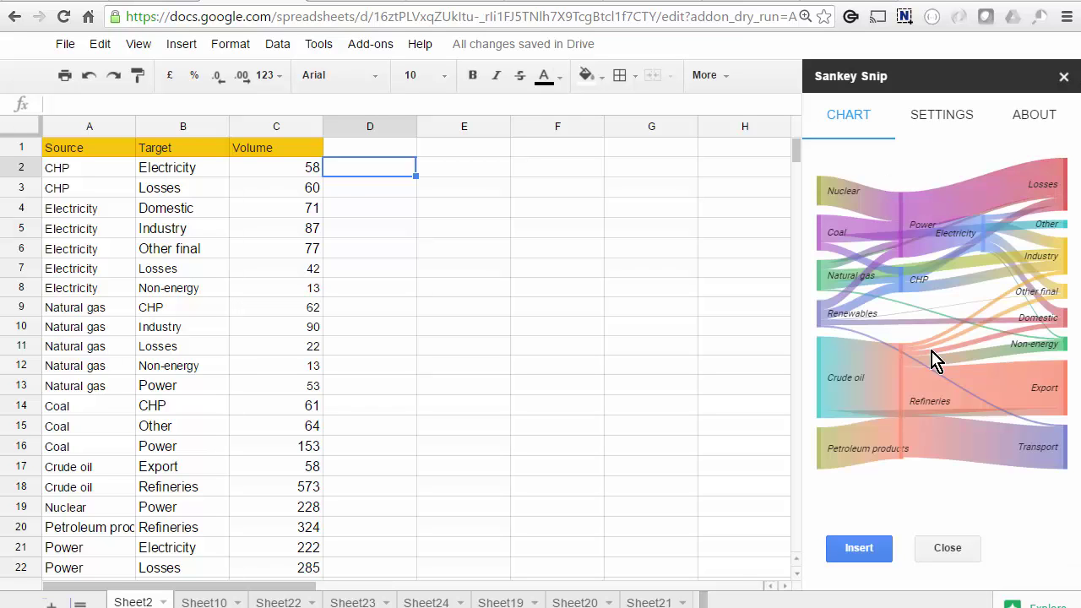
{"action": "mouse_move", "coordinate": [934, 177]}
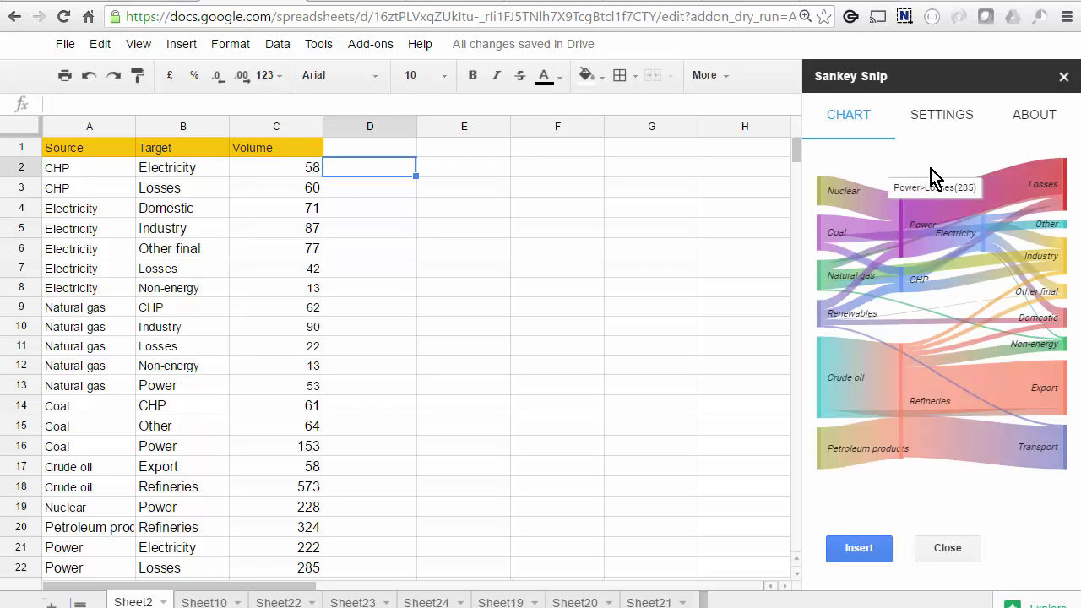
- Clear the Sankey chart settings saved in this document
{"action": "left_click", "coordinate": [940, 119]}
{"action": "left_click", "coordinate": [953, 258]}
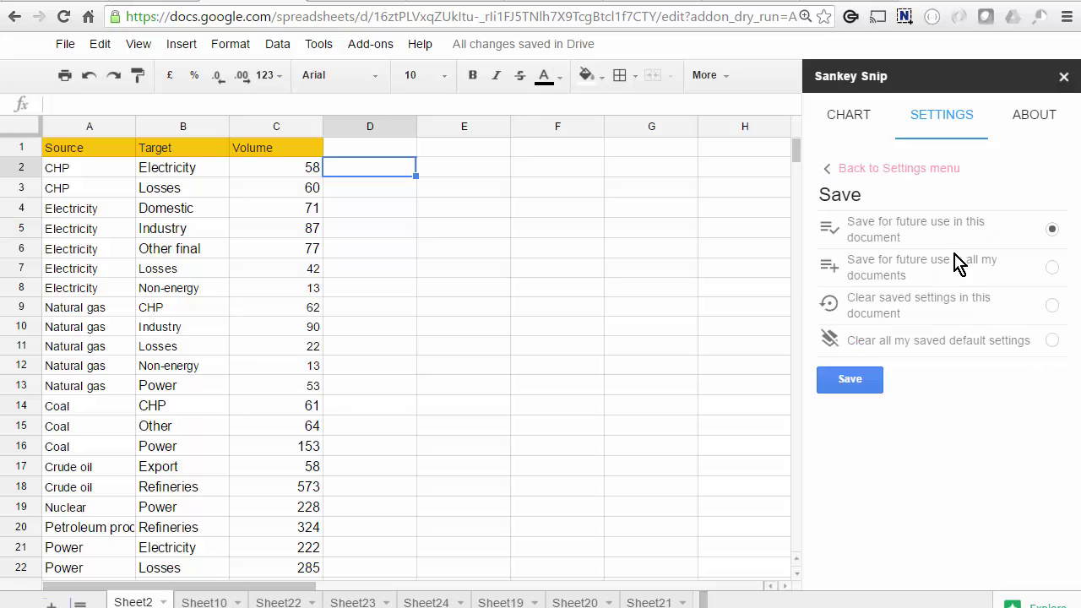
{"action": "left_click", "coordinate": [1052, 305]}
{"action": "left_click", "coordinate": [865, 398]}
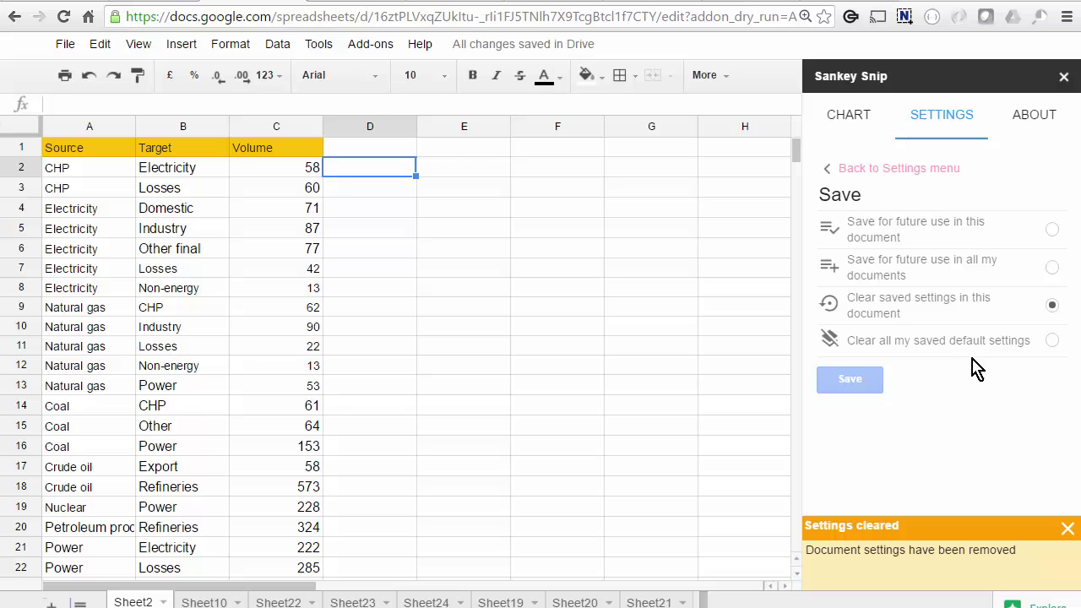
- Close Sankey Snip and start creating a Sankey chart afresh without saved document settings
{"action": "left_click", "coordinate": [1064, 77]}
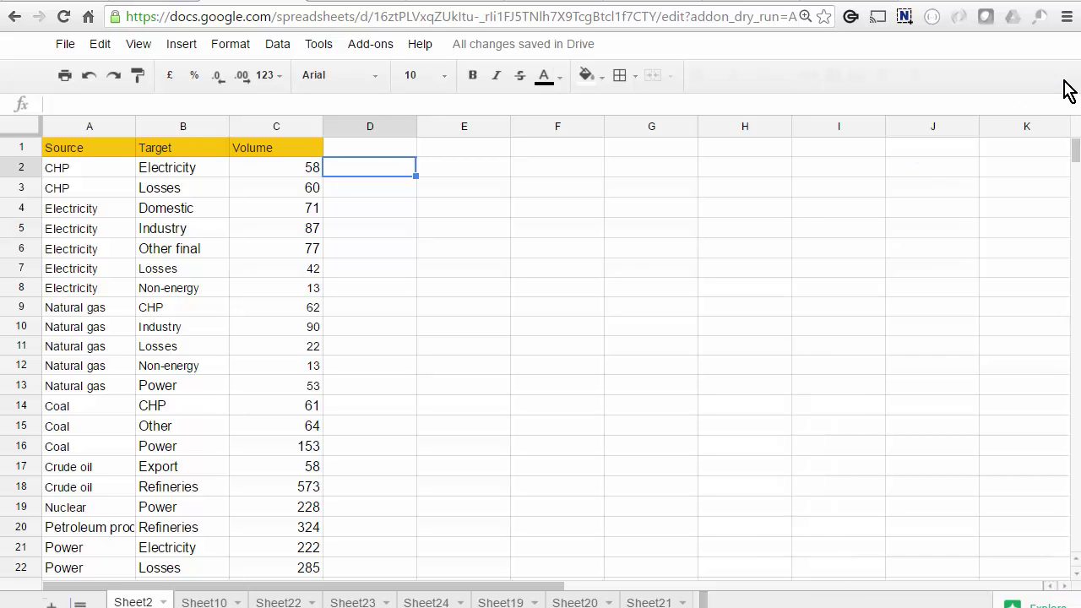
{"action": "left_click", "coordinate": [375, 46]}
{"action": "mouse_move", "coordinate": [389, 101]}
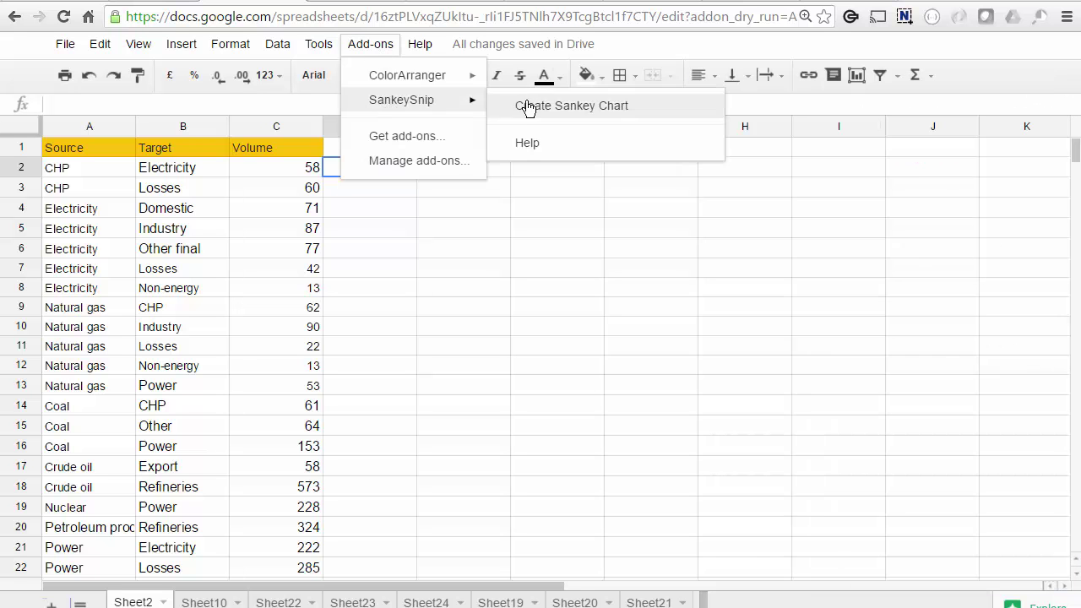
{"action": "left_click", "coordinate": [553, 106]}
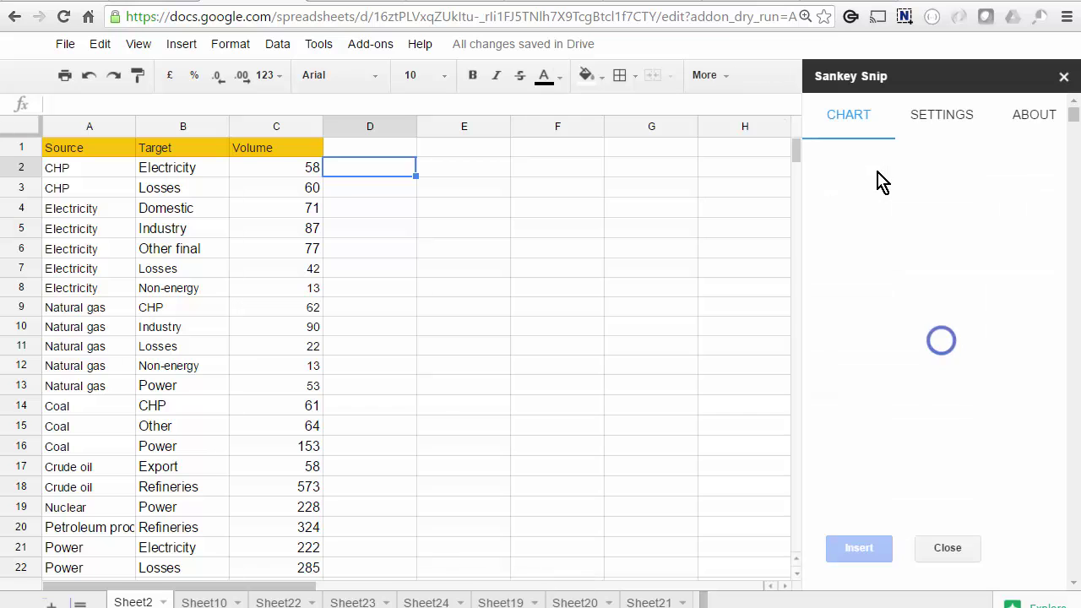
- Set the color mode of the chart's links to target and preview the chart
{"action": "left_click", "coordinate": [941, 116]}
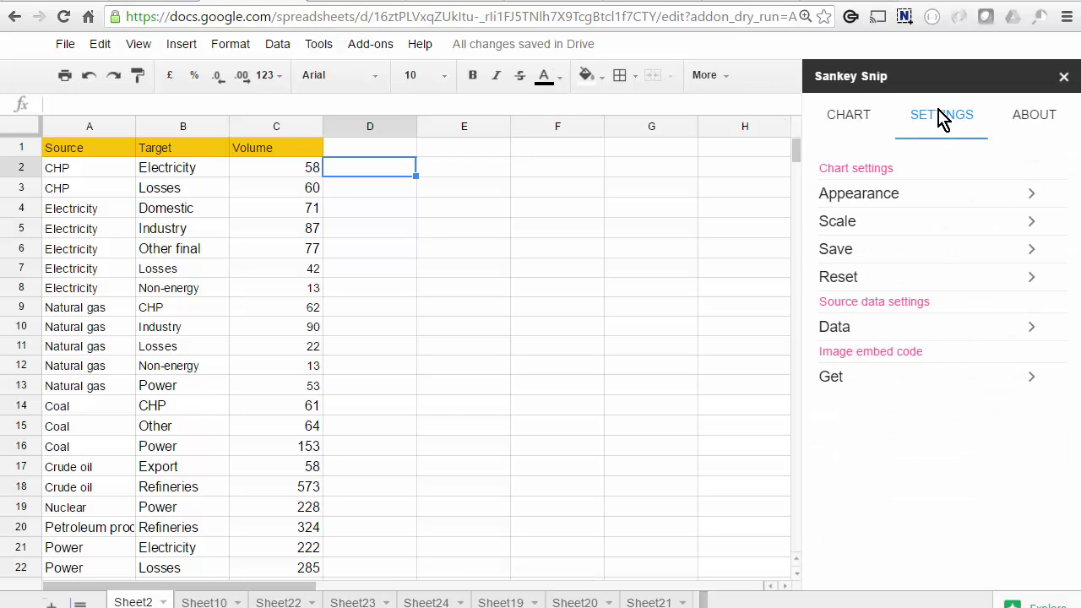
{"action": "left_click", "coordinate": [916, 196]}
{"action": "left_click", "coordinate": [900, 295]}
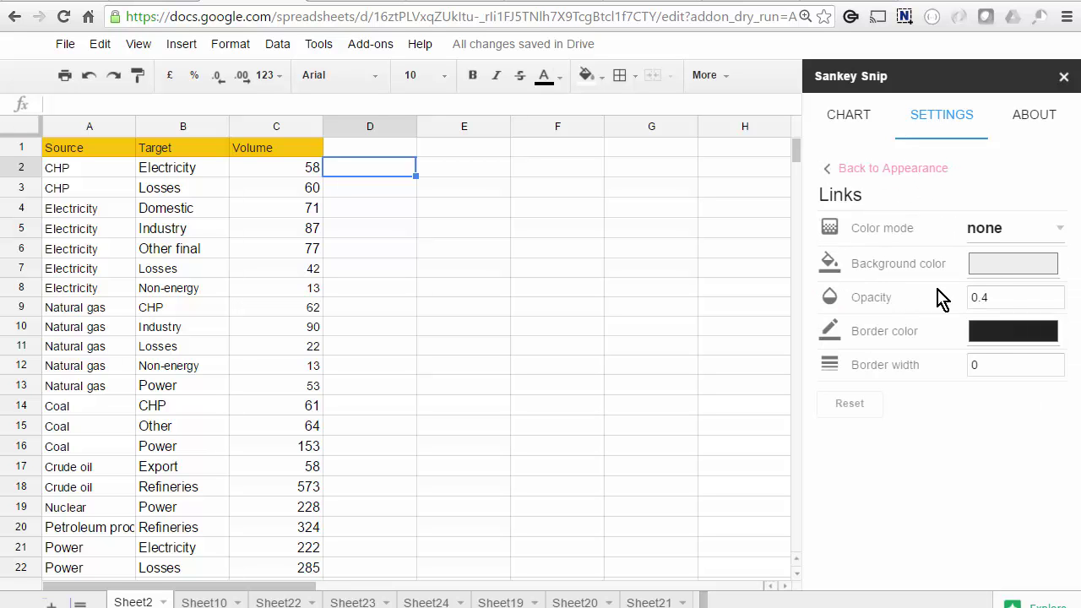
{"action": "left_click", "coordinate": [1039, 233]}
{"action": "left_click", "coordinate": [1032, 331]}
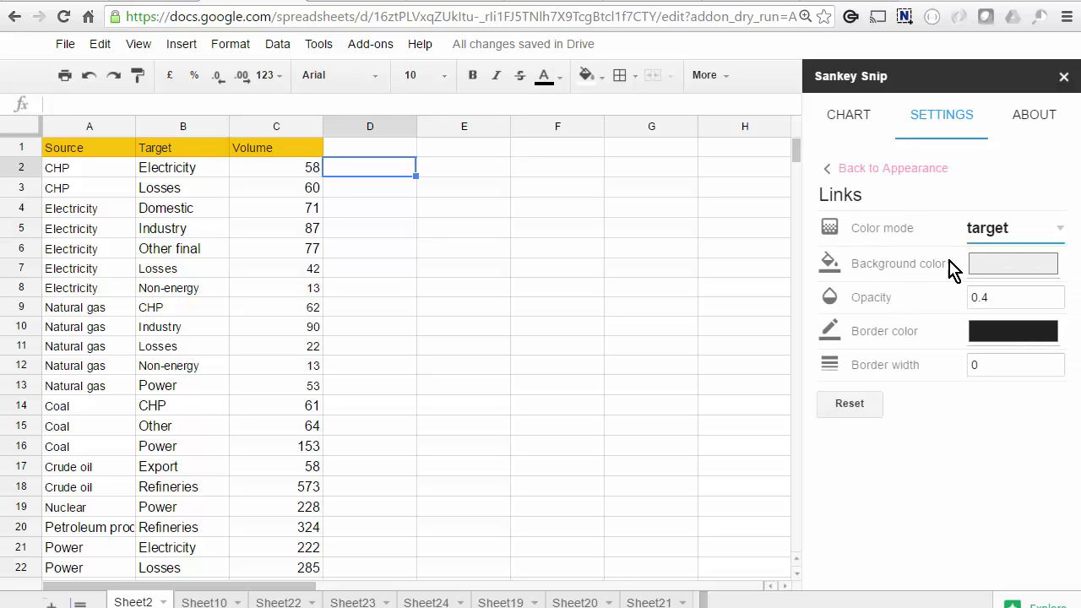
{"action": "left_click", "coordinate": [848, 118]}
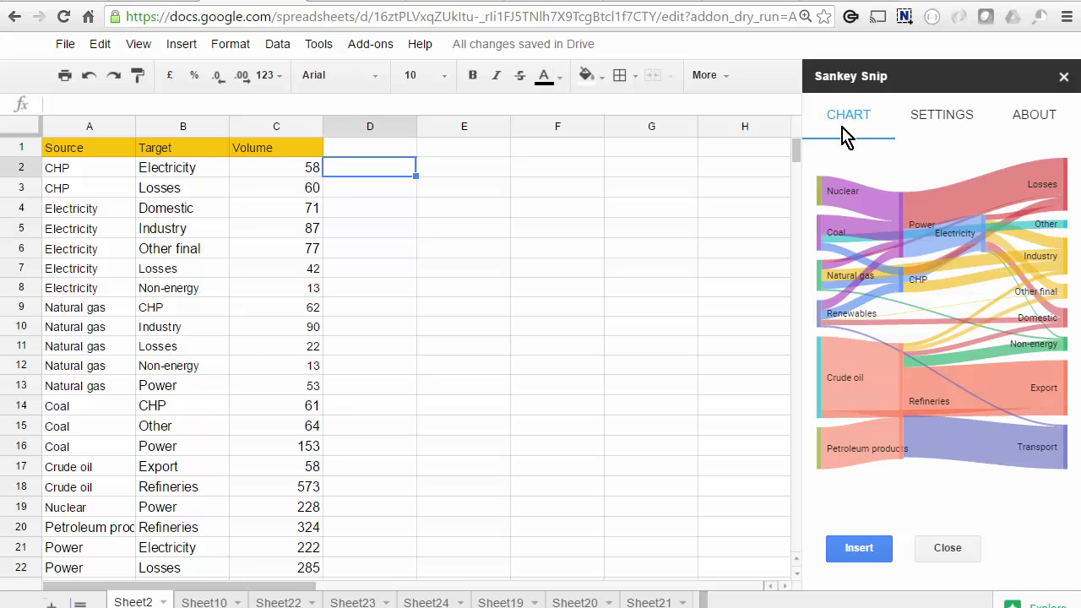
- Reset all chart settings to Standard and preview the chart
{"action": "left_click", "coordinate": [938, 128]}
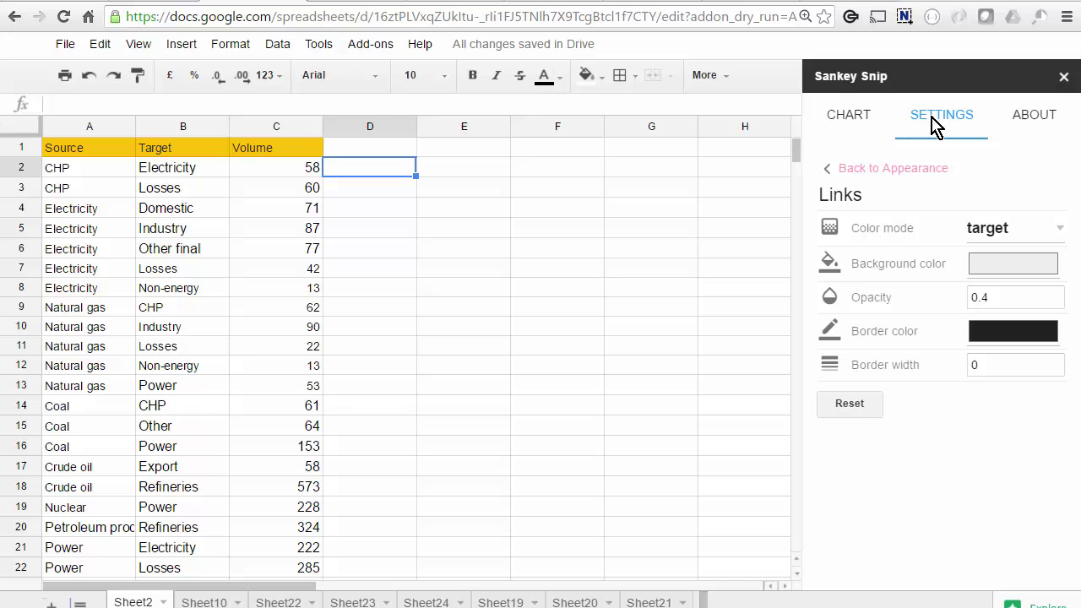
{"action": "left_click", "coordinate": [916, 167]}
{"action": "left_click", "coordinate": [892, 169]}
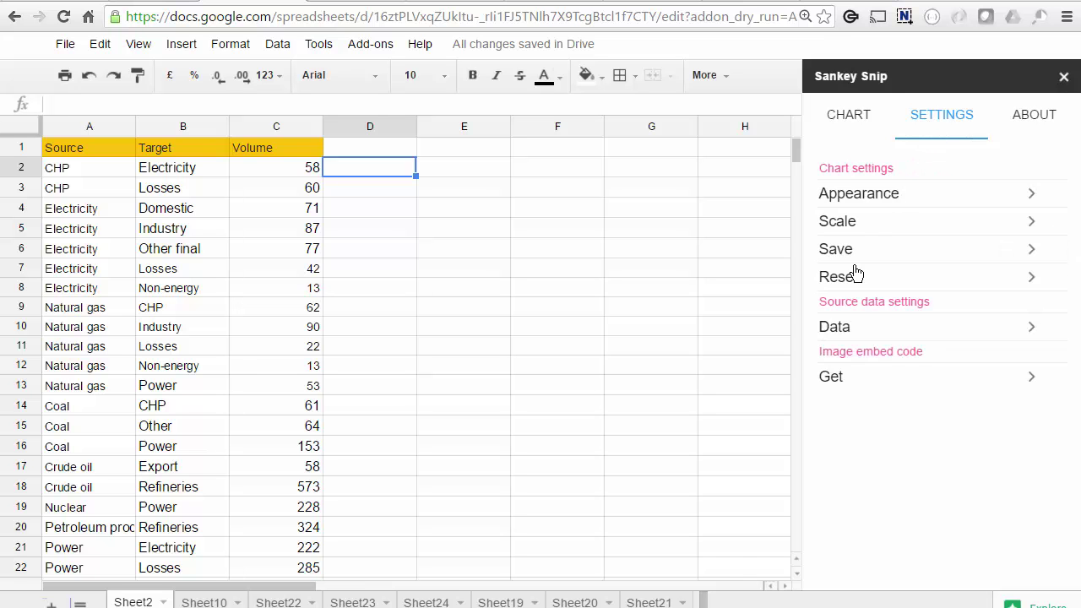
{"action": "left_click", "coordinate": [855, 273]}
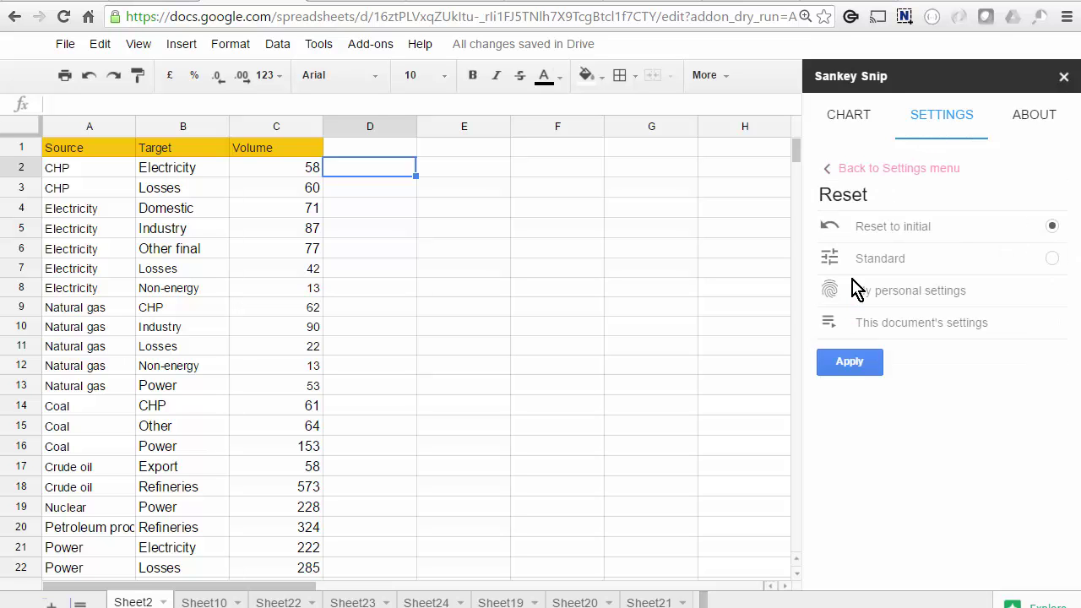
{"action": "left_click", "coordinate": [1052, 258]}
{"action": "left_click", "coordinate": [849, 370]}
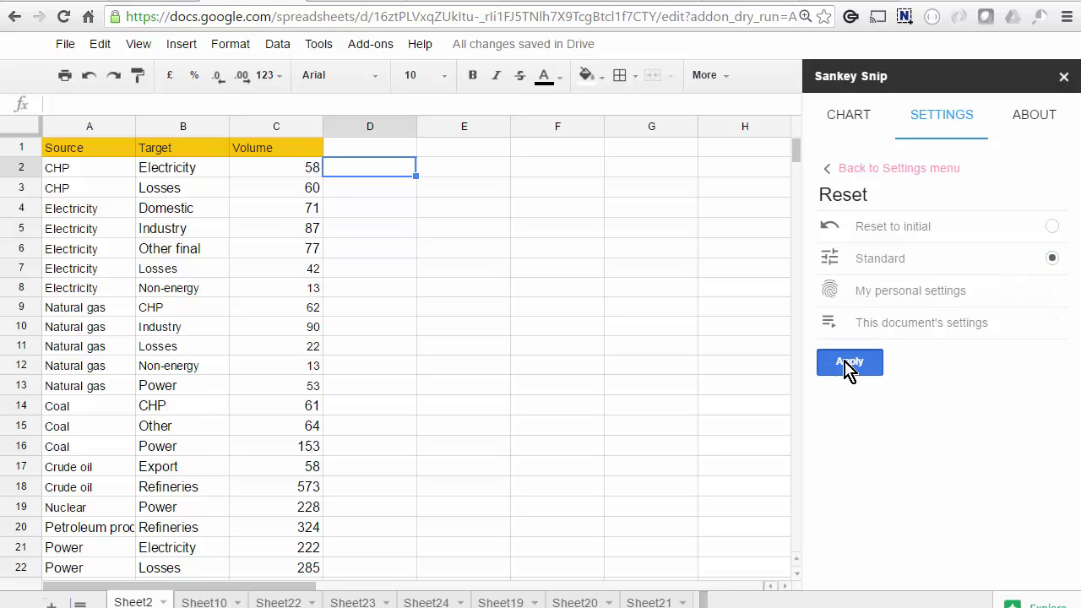
{"action": "left_click", "coordinate": [852, 116]}
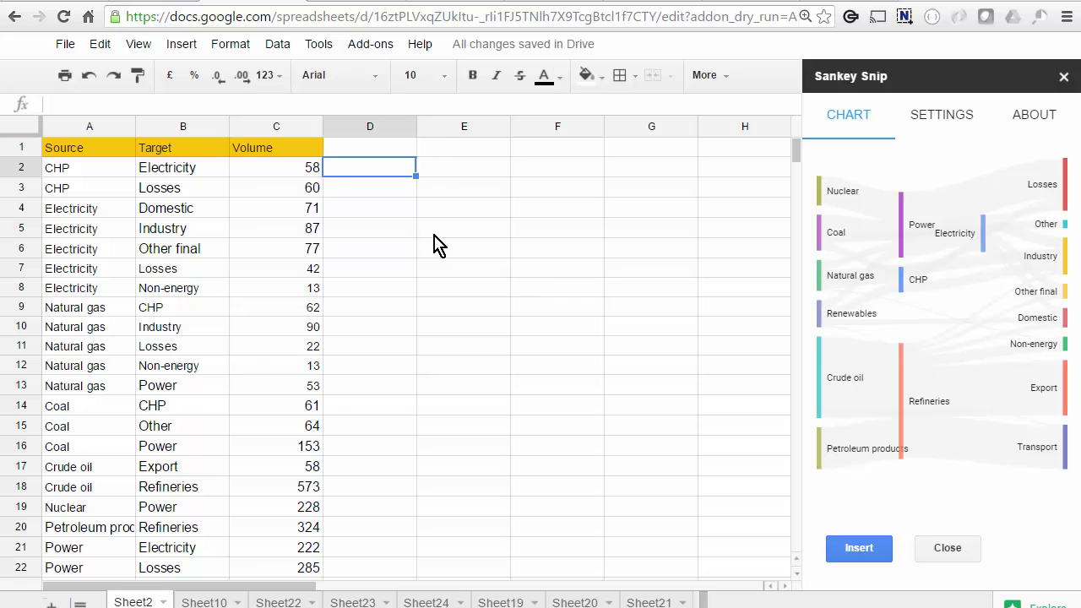
- Insert the Sankey chart into Sheet2 and move it left over the source data so its full width shows
{"action": "left_click", "coordinate": [859, 548]}
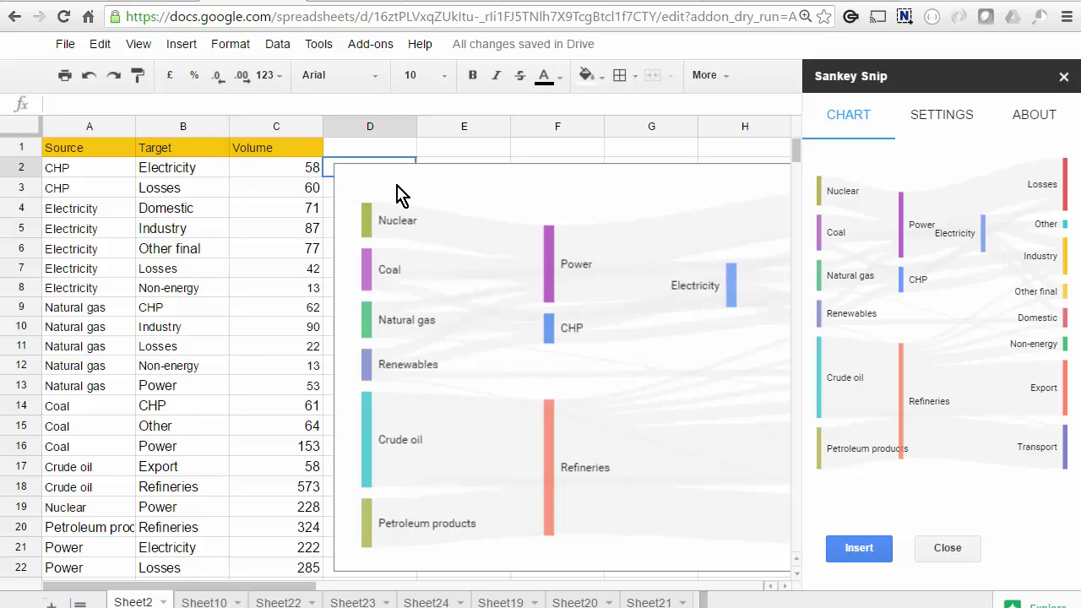
{"action": "left_click", "coordinate": [586, 197]}
{"action": "left_click_drag", "start_coordinate": [586, 197], "coordinate": [361, 183]}
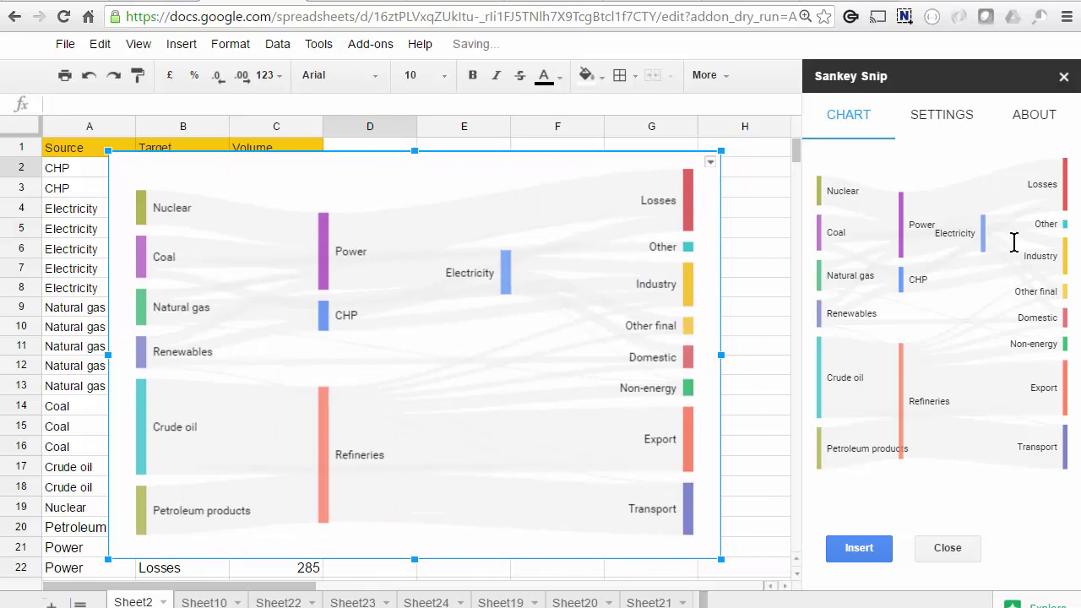
- Set the height of the embedded chart to 100 in the scale settings
{"action": "left_click", "coordinate": [948, 119]}
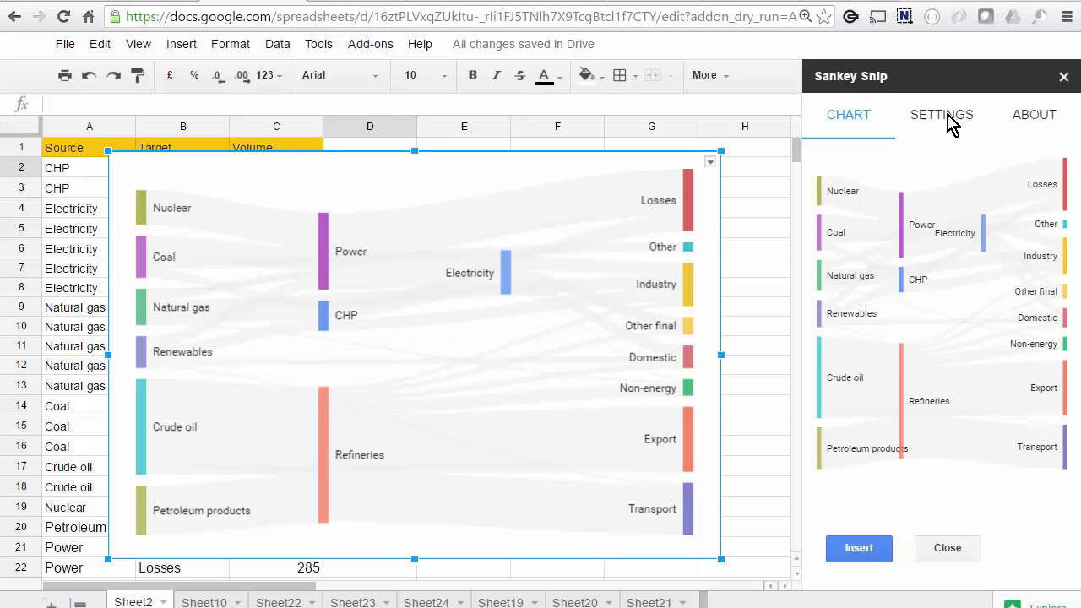
{"action": "left_click", "coordinate": [889, 168]}
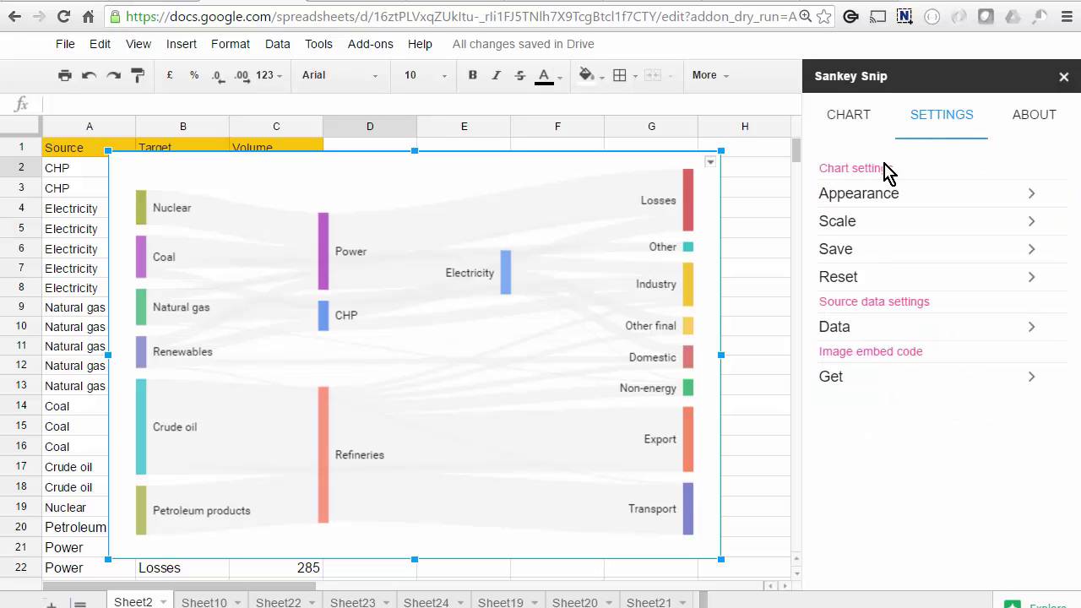
{"action": "left_click", "coordinate": [845, 224]}
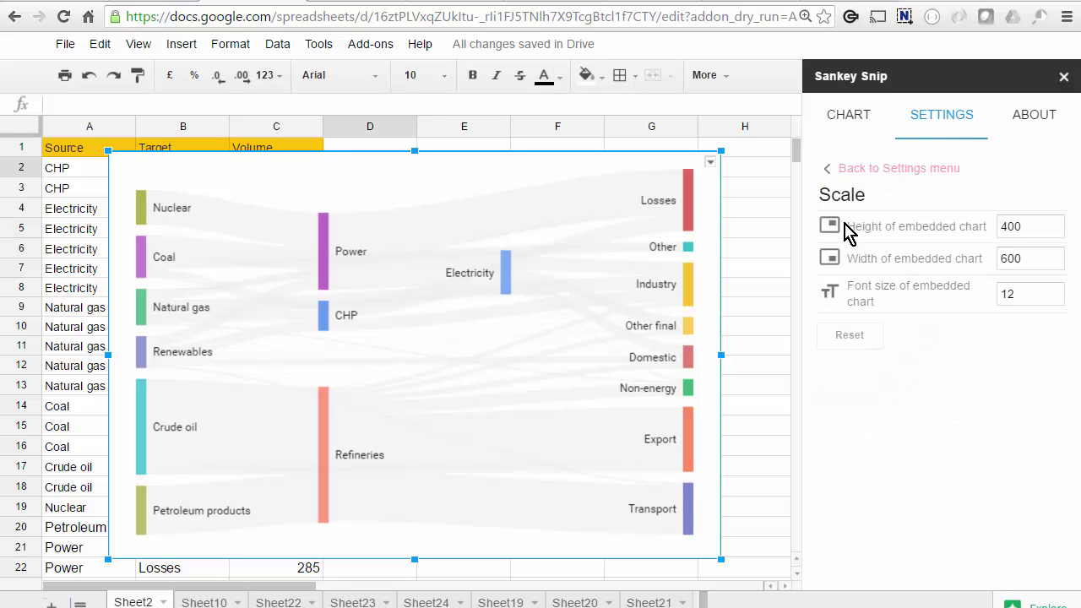
{"action": "double_click", "coordinate": [1027, 229]}
{"action": "type", "text": "1"}
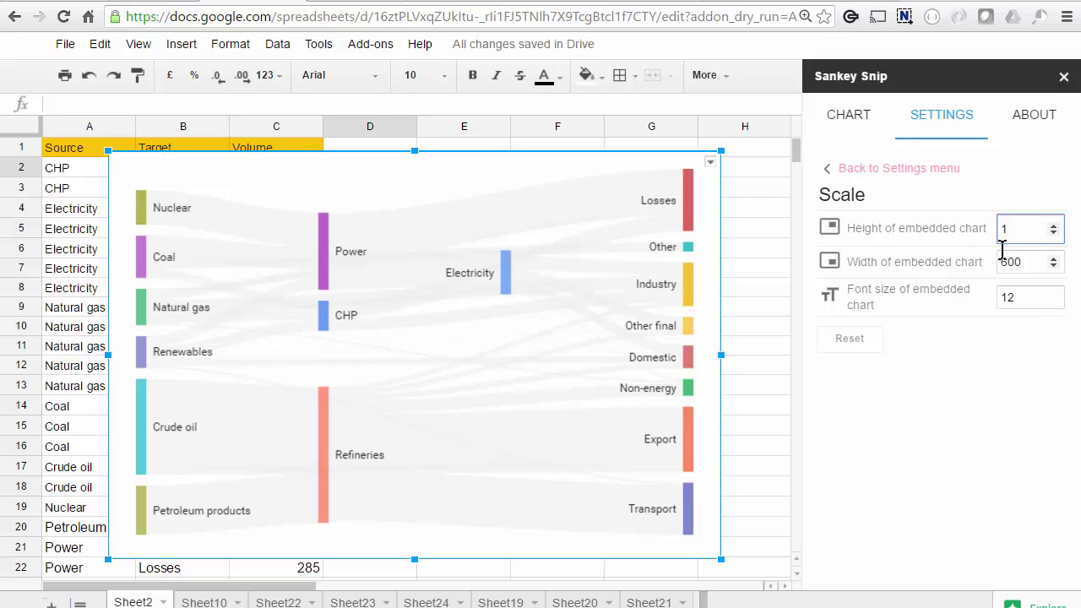
{"action": "type", "text": "00"}
{"action": "key", "text": "Return"}
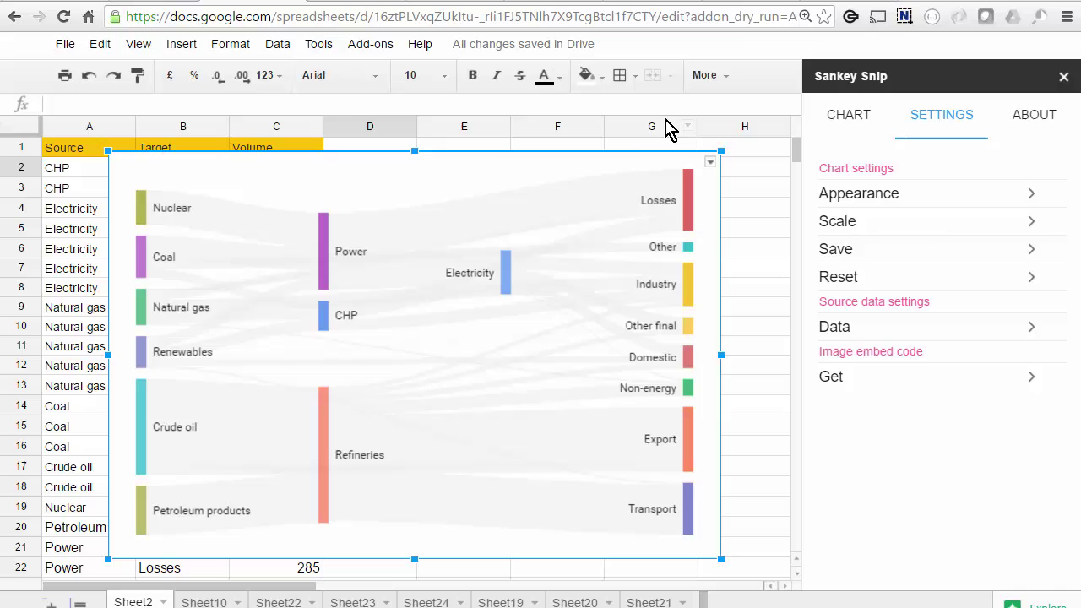
- Delete the embedded Sankey chart from Sheet2 and insert a new one using the changed scale
{"action": "left_click", "coordinate": [724, 173]}
{"action": "left_click", "coordinate": [712, 169]}
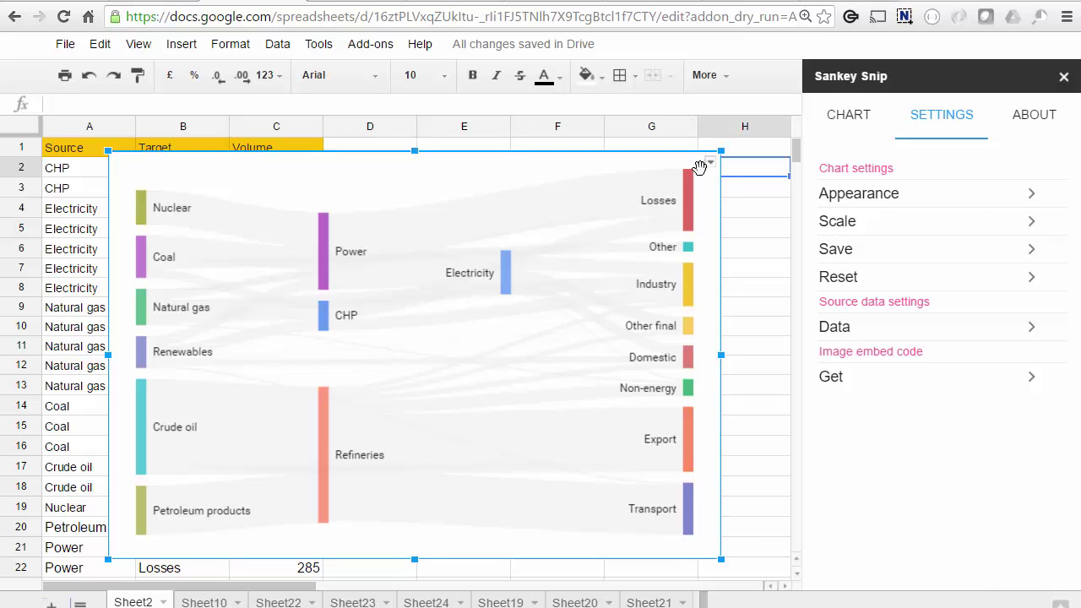
{"action": "left_click", "coordinate": [710, 162]}
{"action": "left_click", "coordinate": [637, 225]}
{"action": "left_click", "coordinate": [843, 140]}
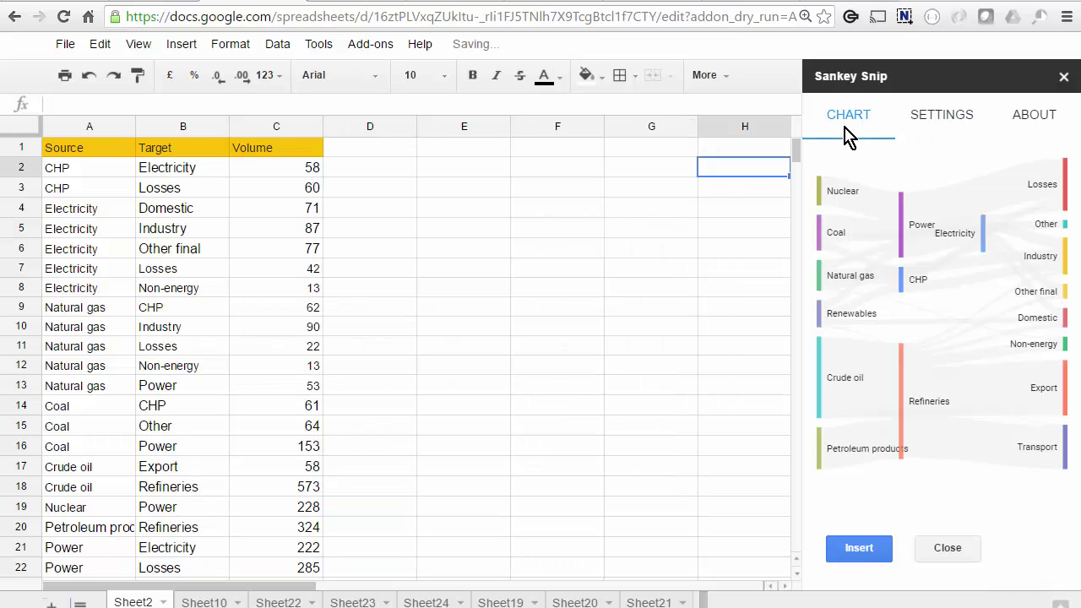
{"action": "left_click", "coordinate": [849, 550]}
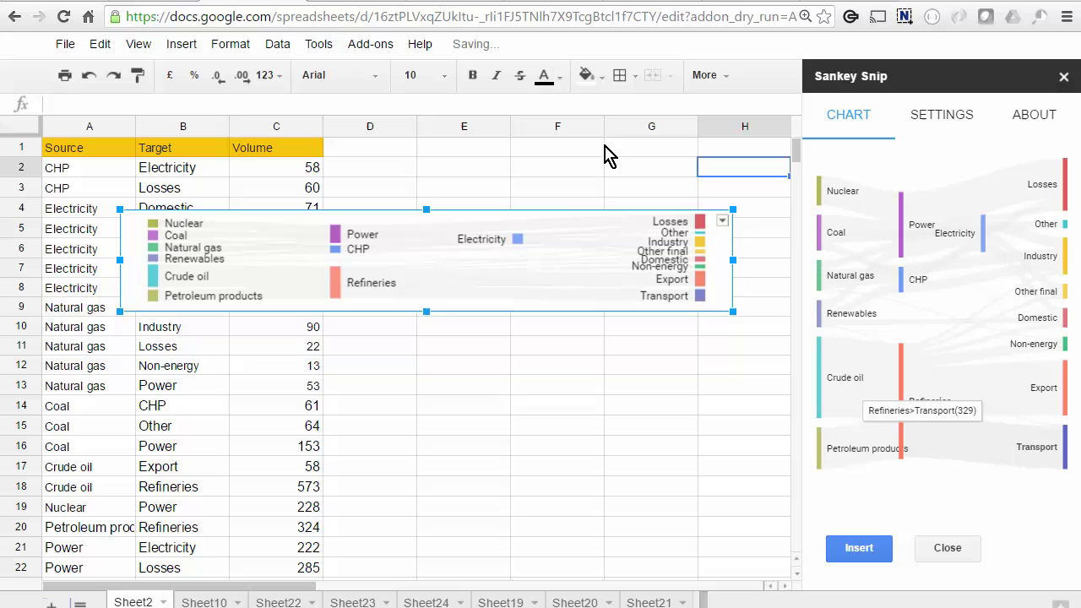
- Set the height of the embedded chart to 400 in the scale settings
{"action": "left_click", "coordinate": [942, 114]}
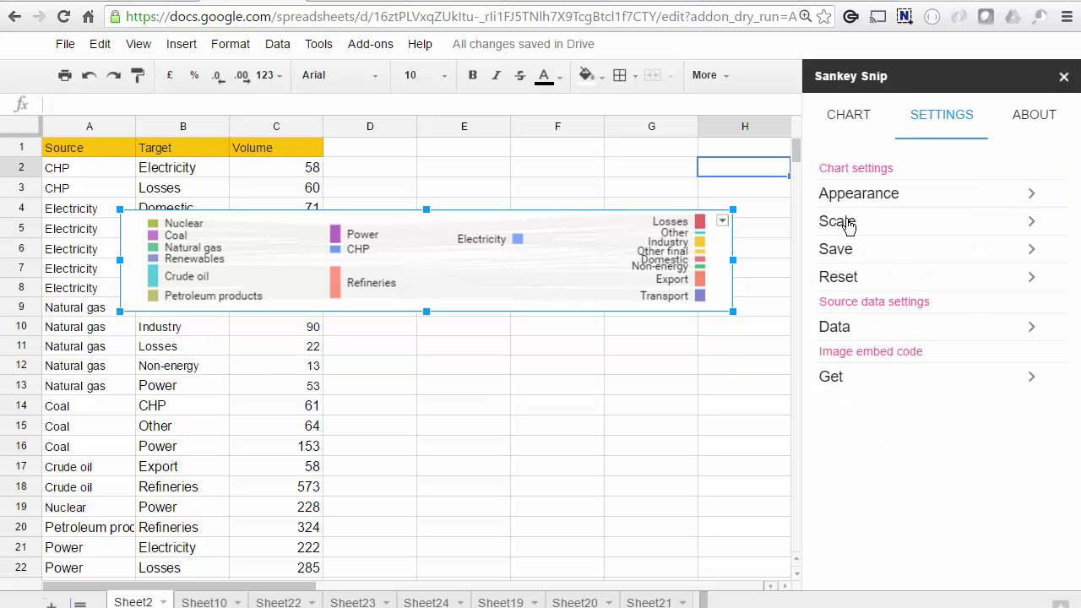
{"action": "left_click", "coordinate": [849, 224]}
{"action": "left_click", "coordinate": [1031, 228]}
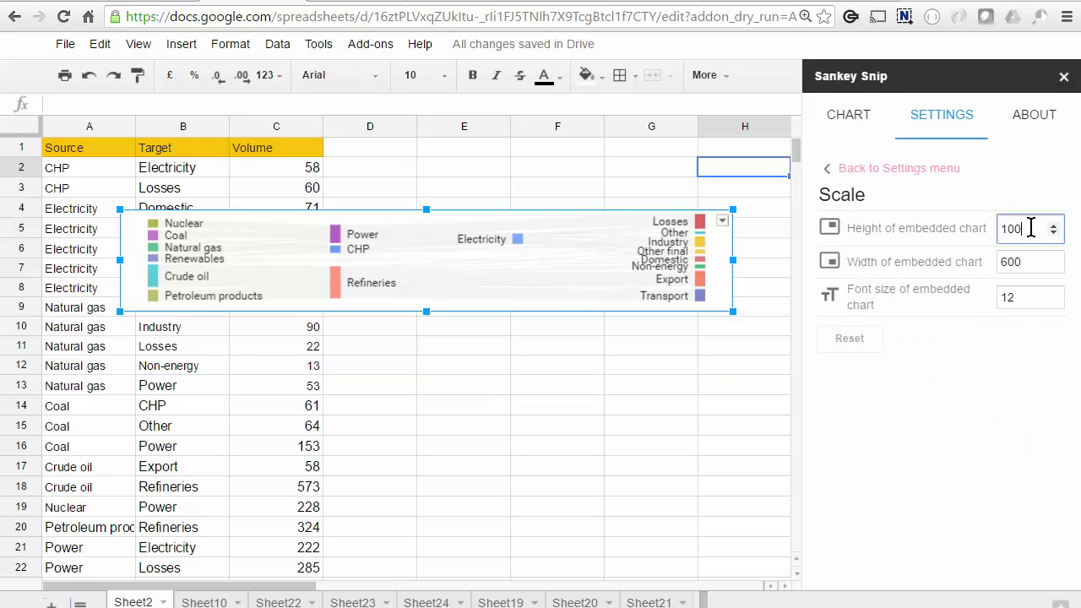
{"action": "double_click", "coordinate": [1031, 228]}
{"action": "type", "text": "400"}
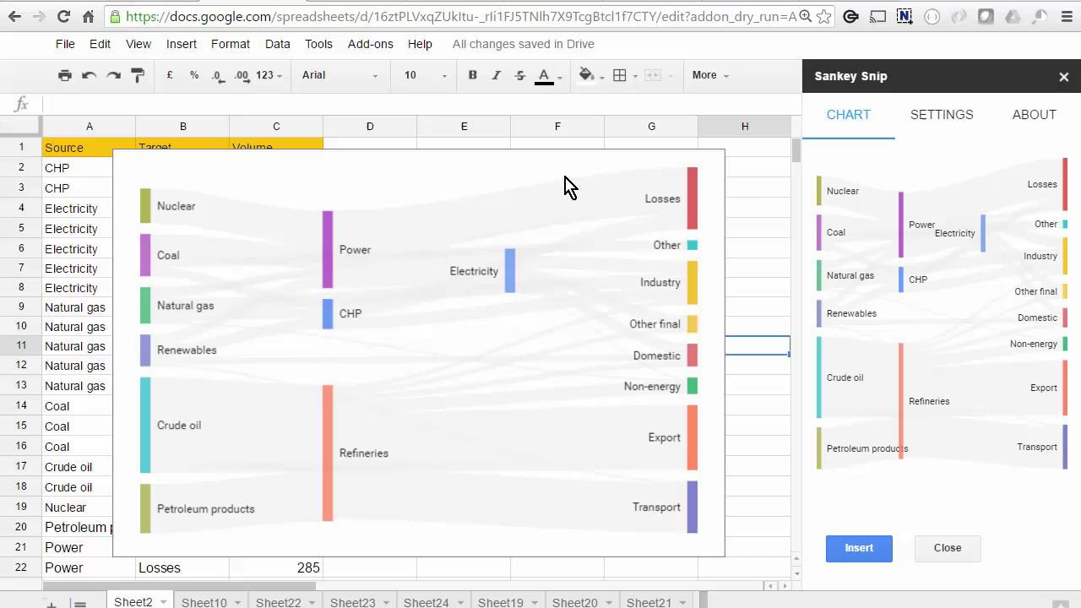
- Copy the full SVG embed code of the Sheet2 Sankey chart from the image embed code settings
{"action": "mouse_move", "coordinate": [874, 215]}
{"action": "left_click", "coordinate": [948, 120]}
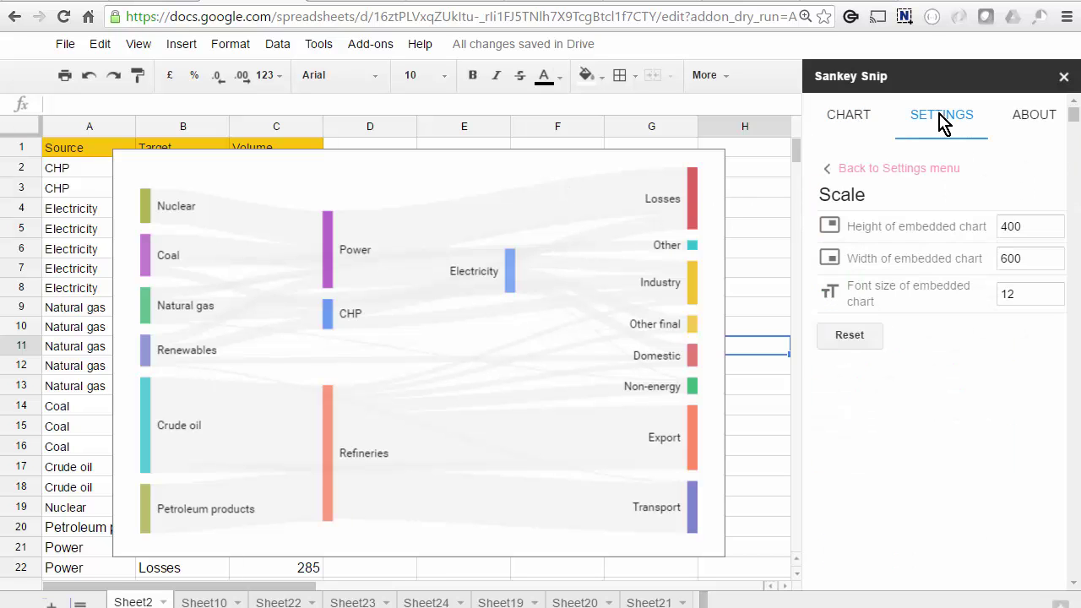
{"action": "left_click", "coordinate": [887, 170]}
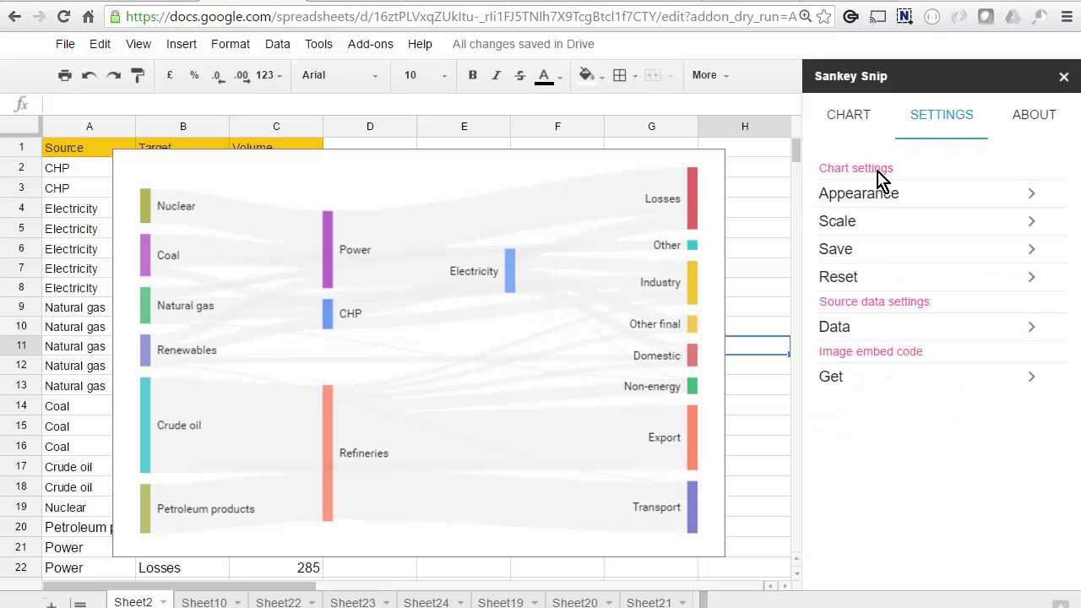
{"action": "left_click", "coordinate": [837, 385]}
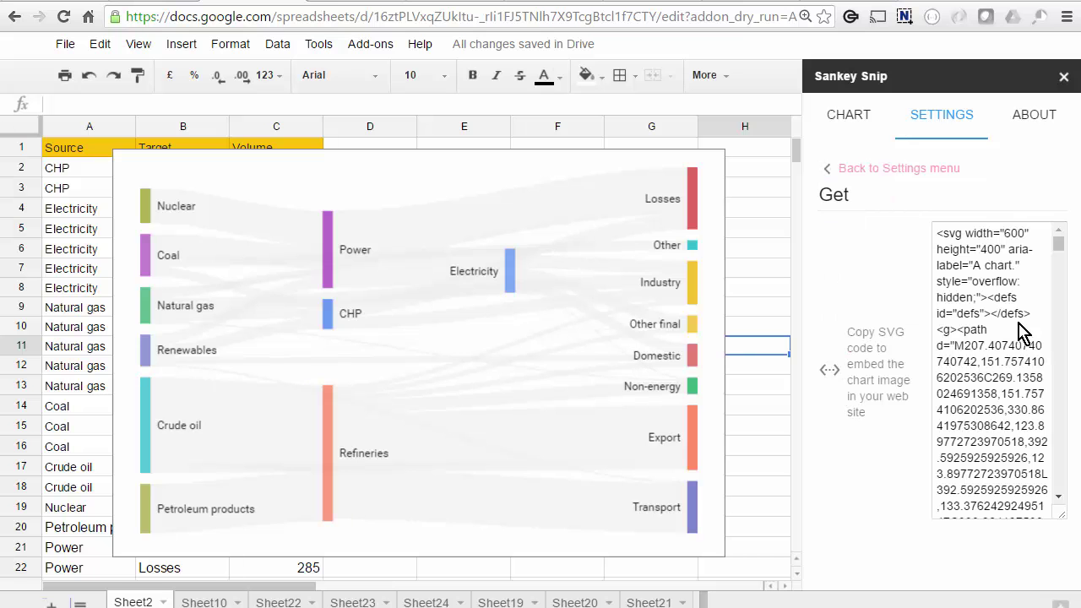
{"action": "left_click", "coordinate": [1001, 283]}
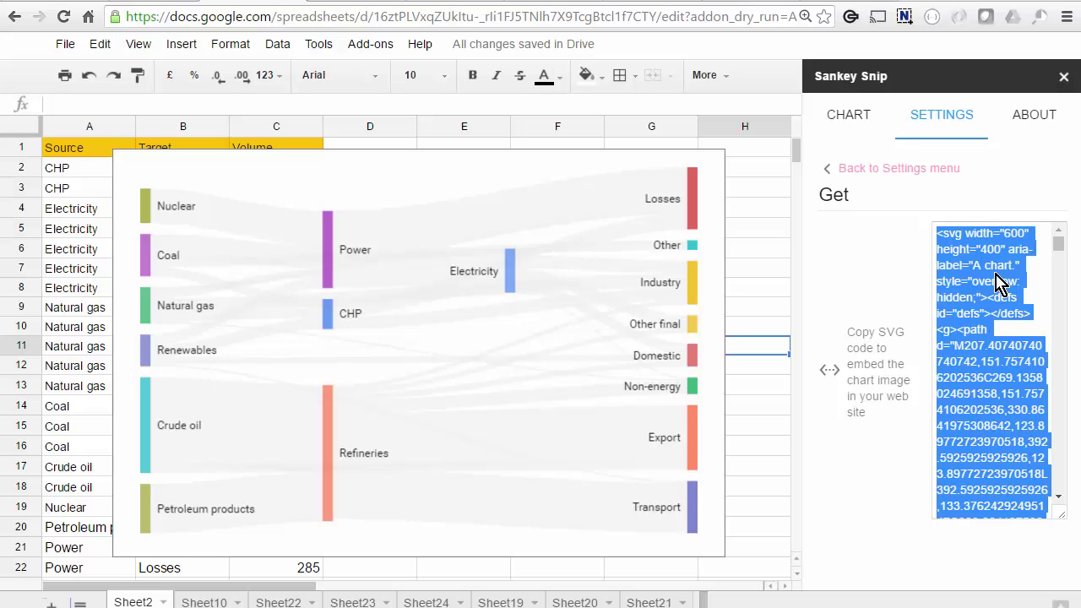
- Switch to CodePen, enter "<h1>my chart</h1>" followed by the copied SVG code as HTML, and enlarge the preview area
{"action": "key", "text": "ctrl+Tab"}
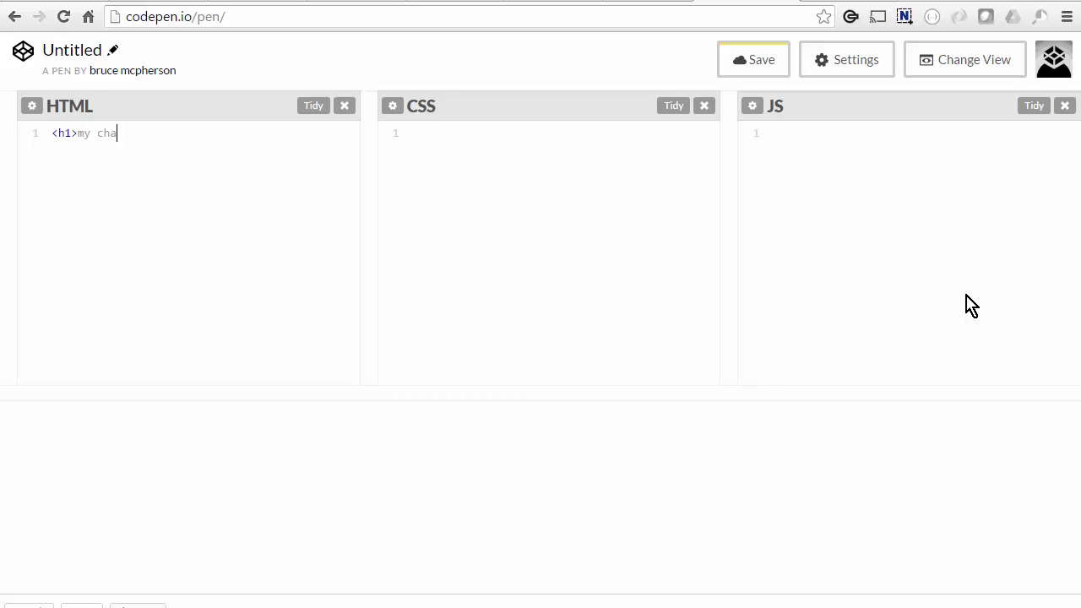
{"action": "type", "text": "</h1>"}
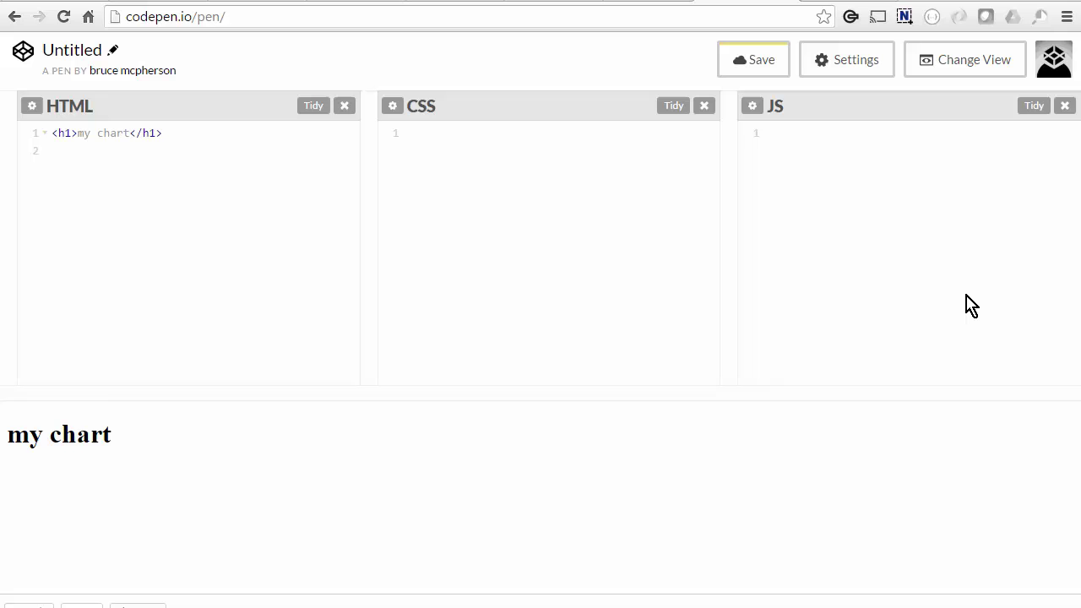
{"action": "key", "text": "ctrl+v"}
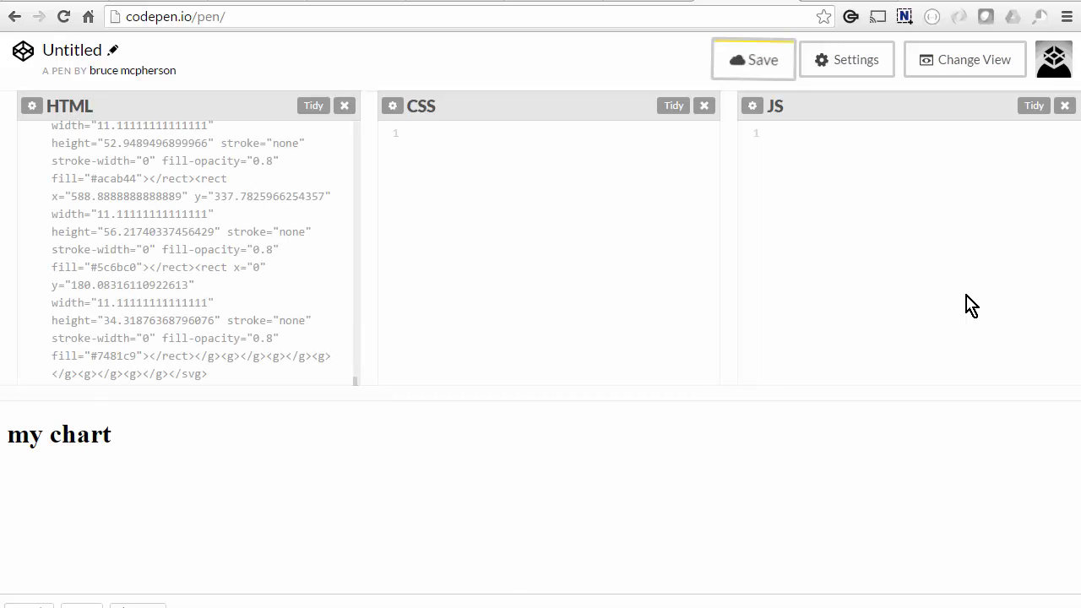
{"action": "left_click_drag", "start_coordinate": [550, 394], "coordinate": [563, 205]}
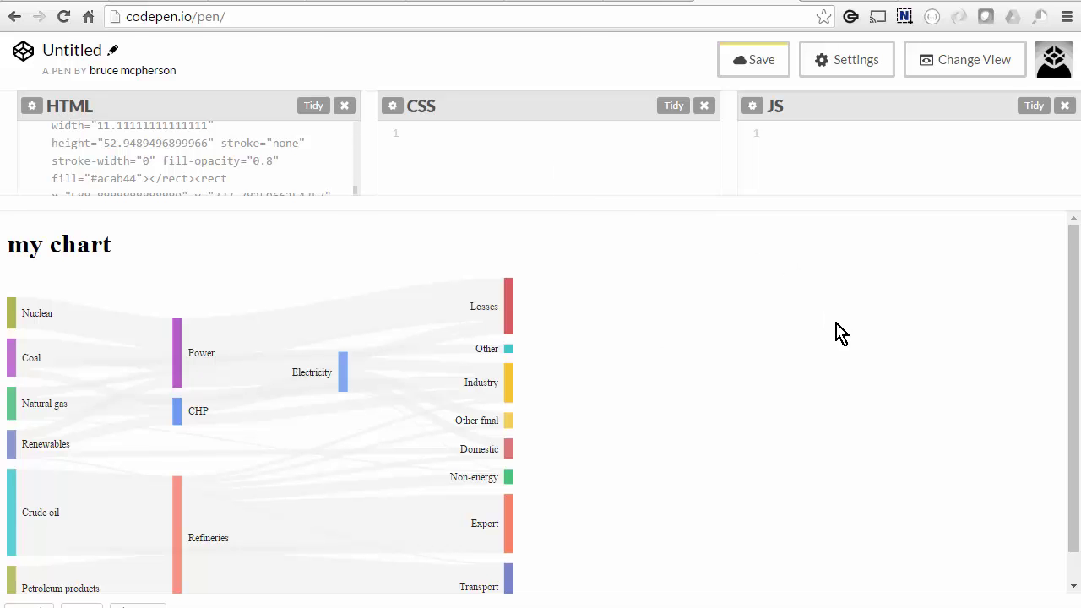
- Switch back to Google Sheets, return to the main settings list and preview the Sankey chart for Sheet21
{"action": "key", "text": "ctrl+Tab"}
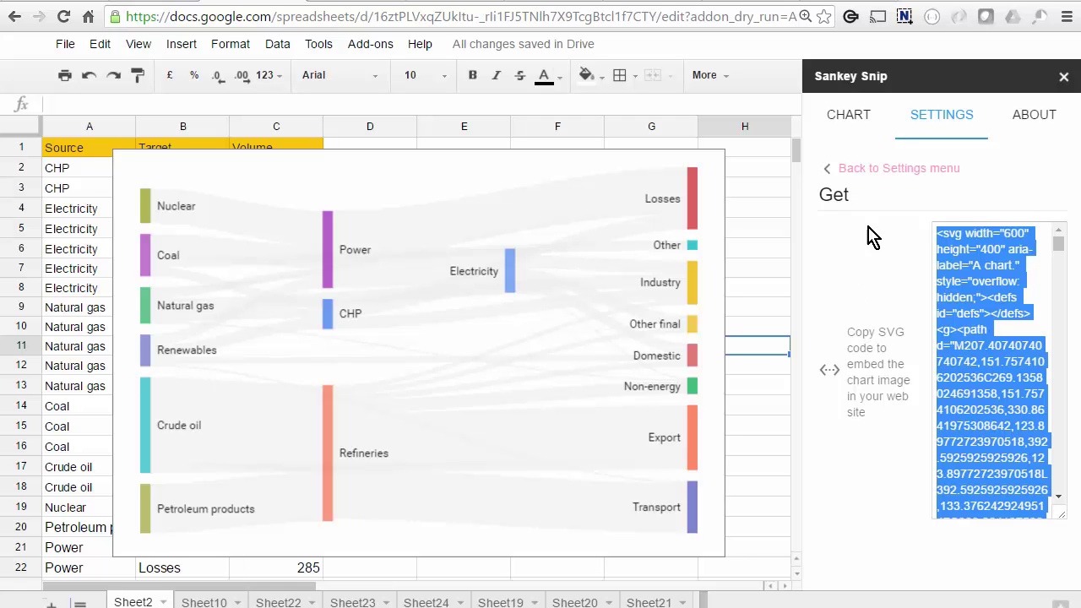
{"action": "left_click", "coordinate": [861, 170]}
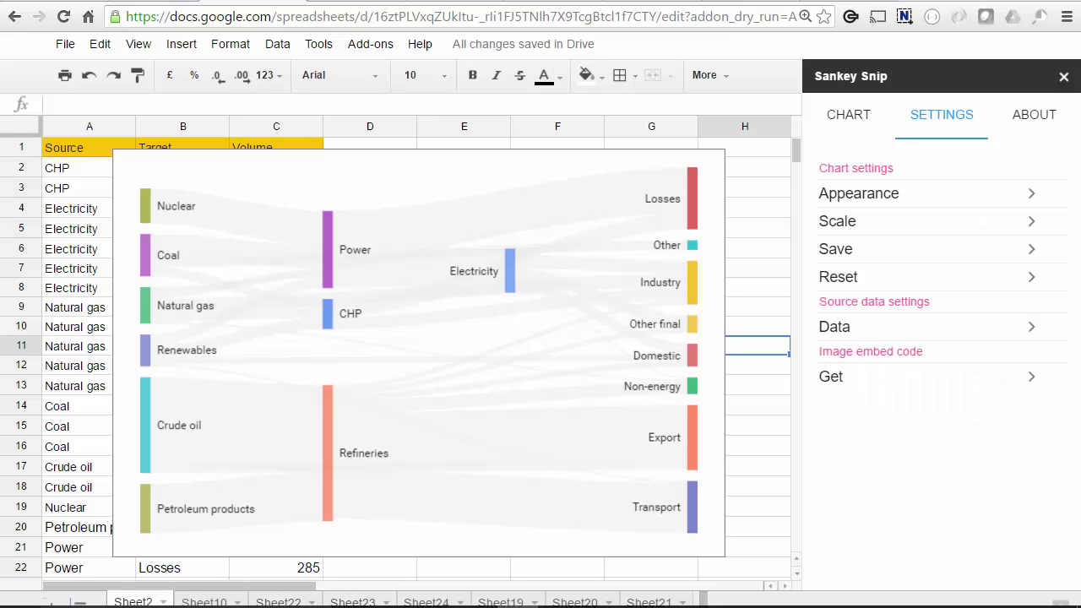
{"action": "left_click", "coordinate": [649, 602]}
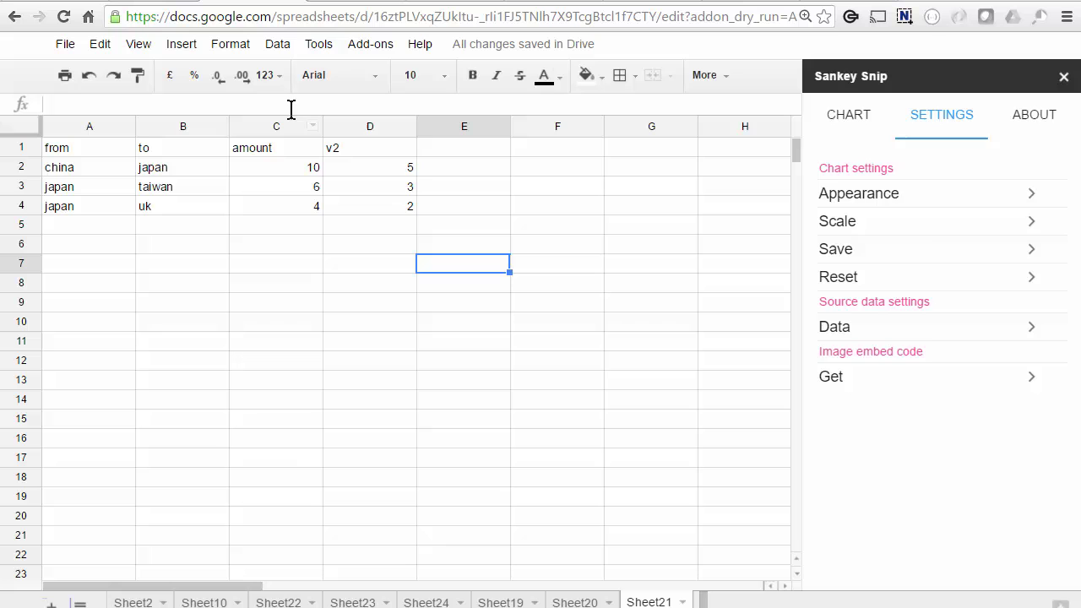
{"action": "left_click", "coordinate": [849, 120]}
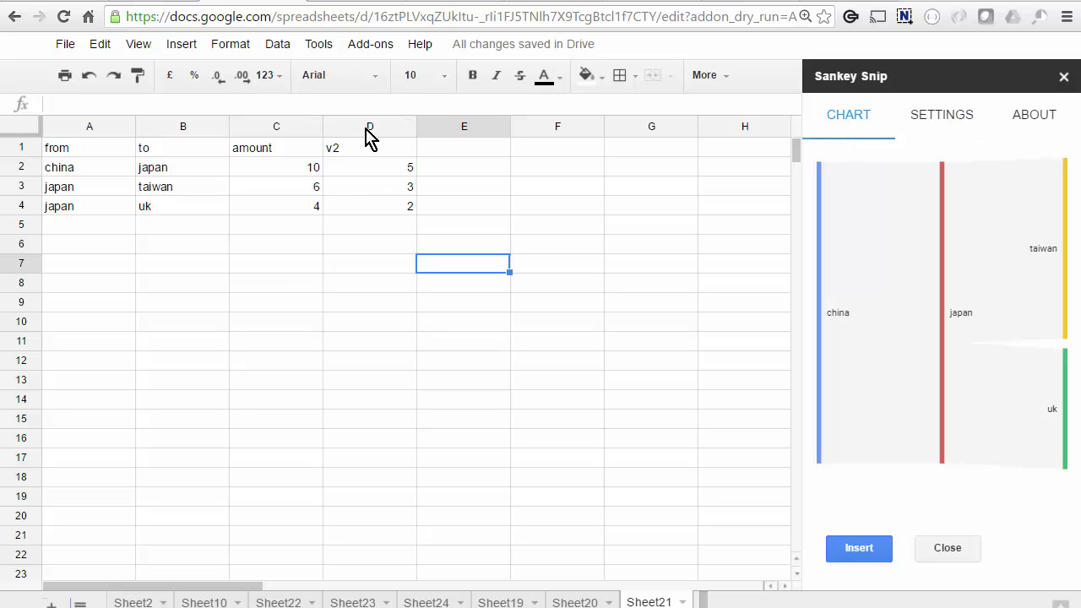
- Add a column headed v3 beside v2 in Sheet21 with the values 20, 18 and 2
{"action": "left_click", "coordinate": [342, 152]}
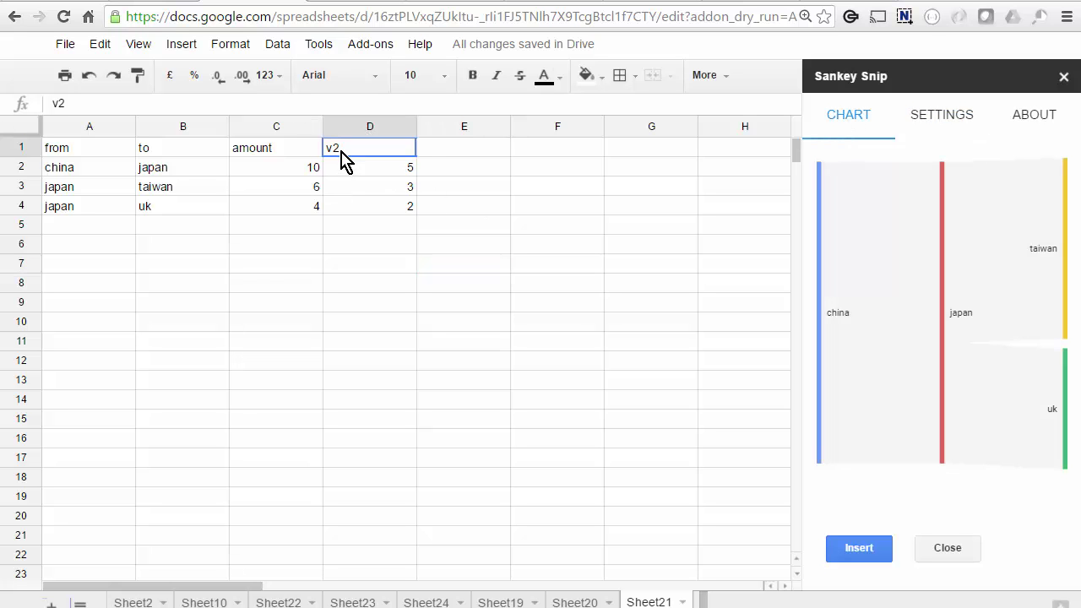
{"action": "left_click", "coordinate": [438, 152]}
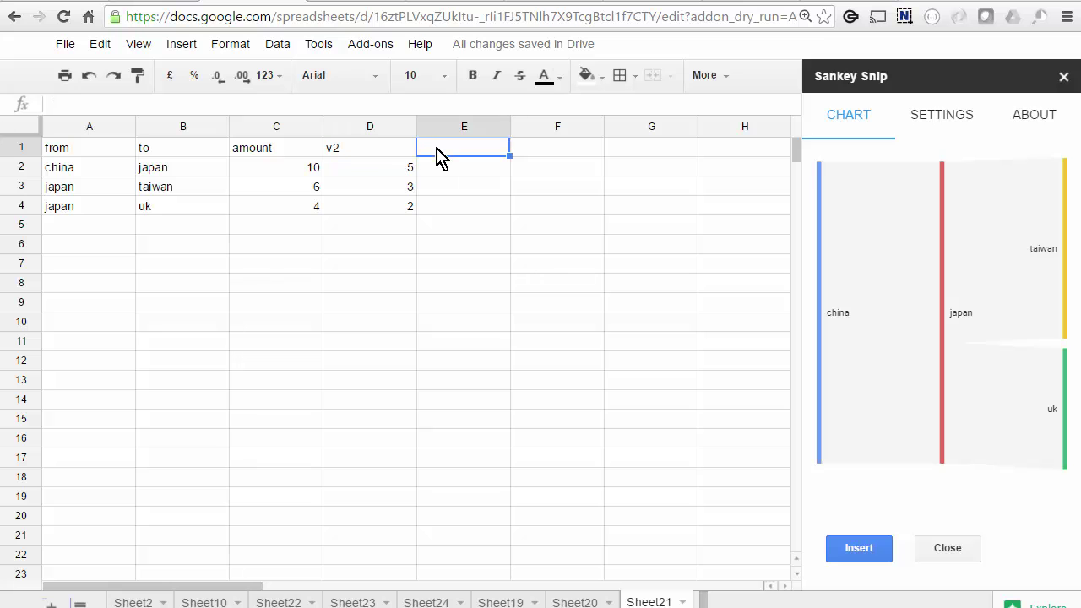
{"action": "type", "text": "v3"}
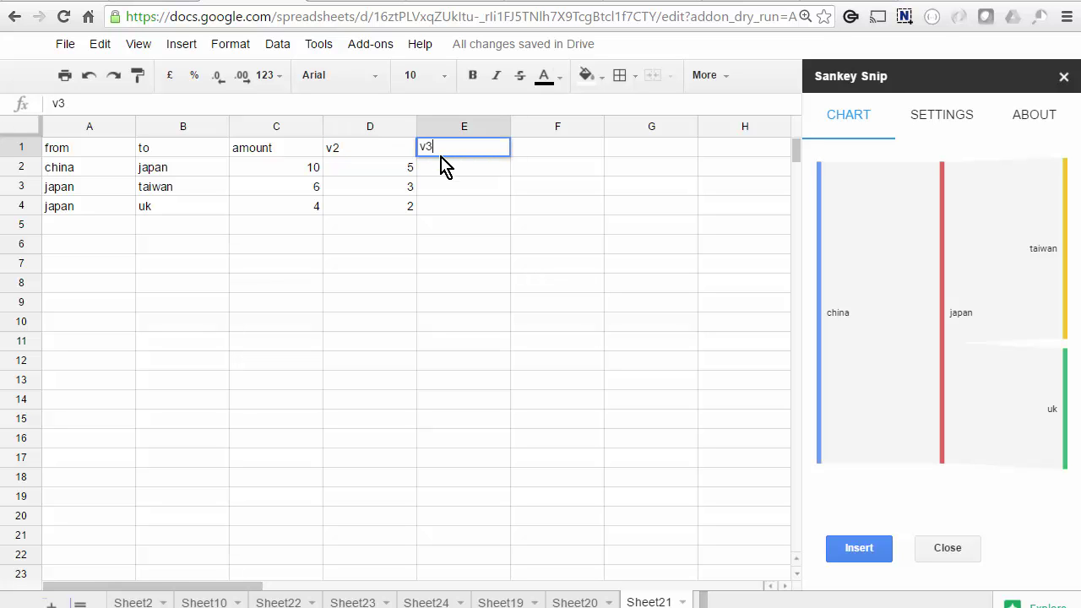
{"action": "key", "text": "Return"}
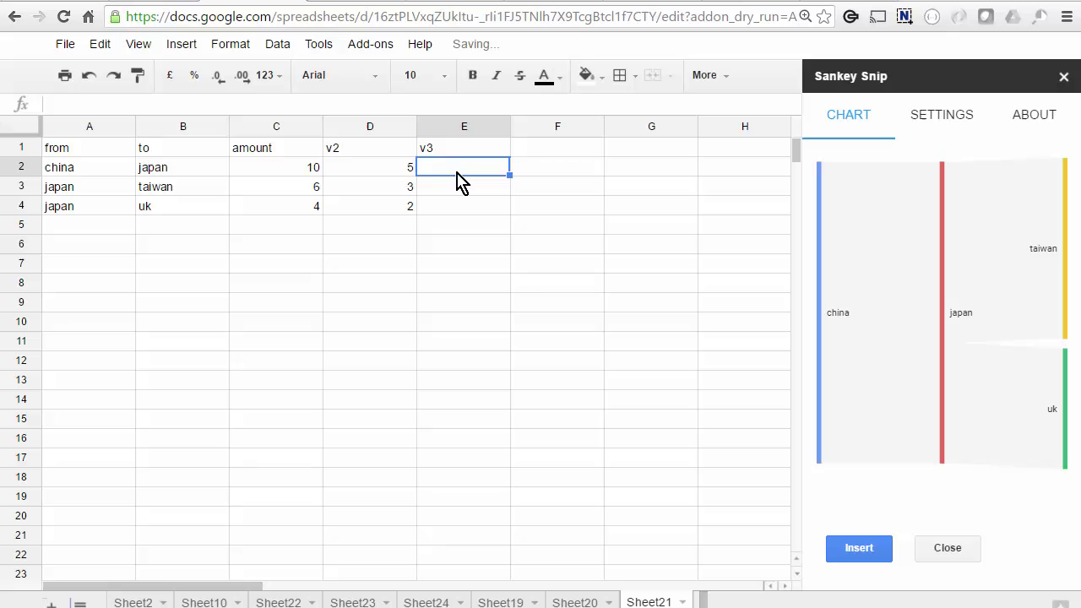
{"action": "type", "text": "20"}
{"action": "key", "text": "Return"}
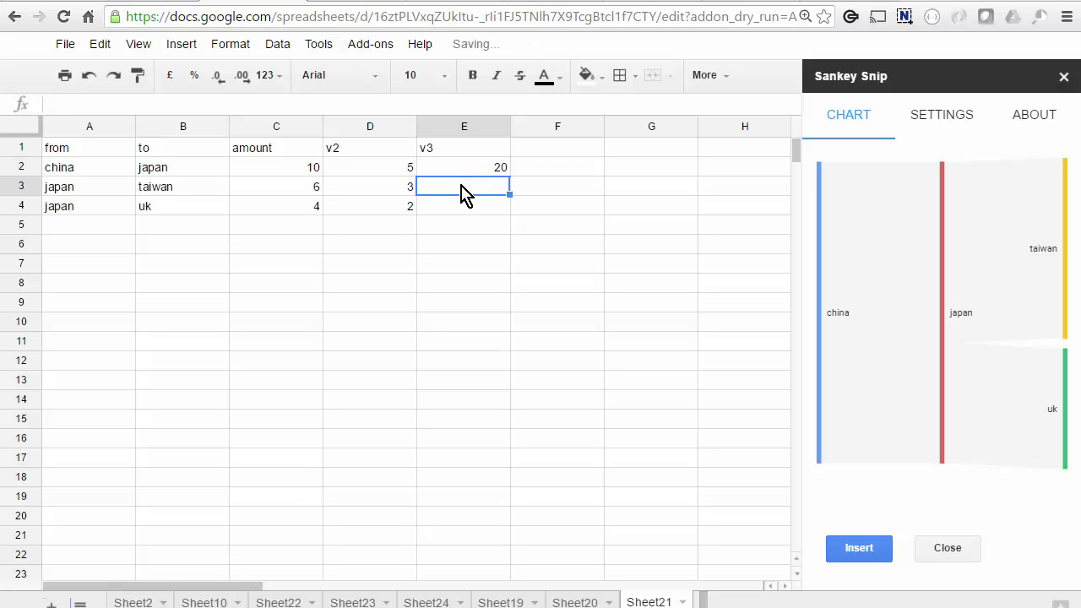
{"action": "type", "text": "18"}
{"action": "left_click", "coordinate": [476, 207]}
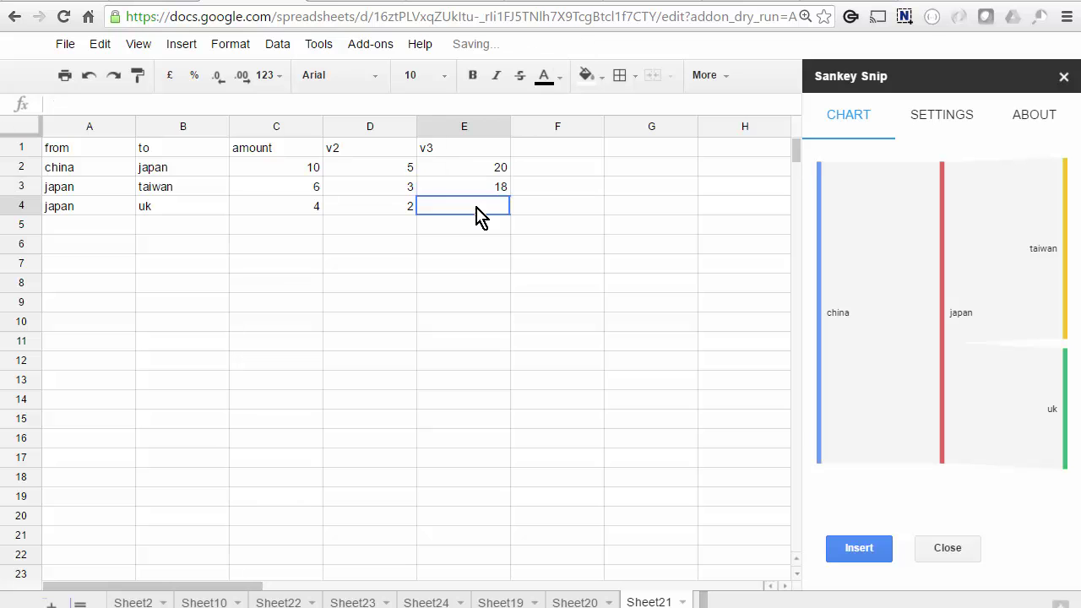
{"action": "type", "text": "2"}
{"action": "left_click", "coordinate": [559, 243]}
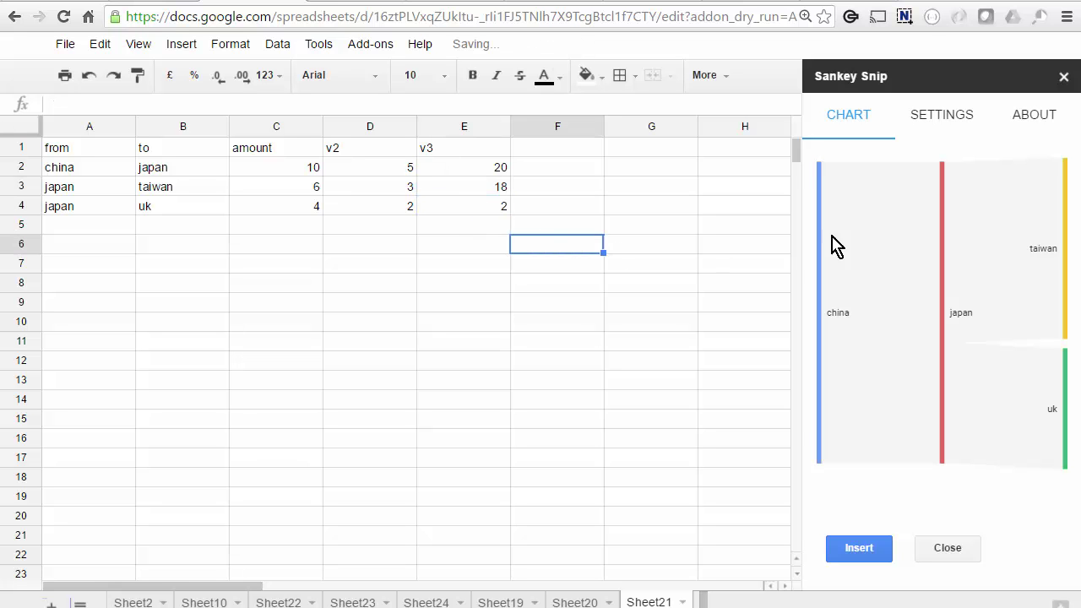
- Set the weight column to v3 in the source data settings and preview the resulting Sankey chart
{"action": "left_click", "coordinate": [272, 152]}
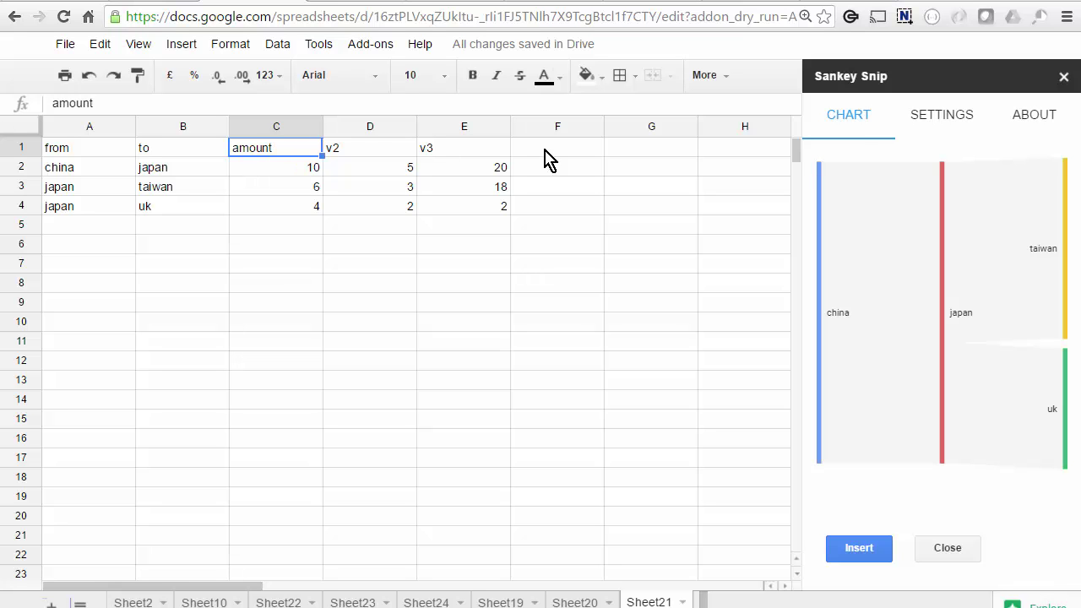
{"action": "left_click", "coordinate": [903, 126]}
{"action": "left_click", "coordinate": [843, 335]}
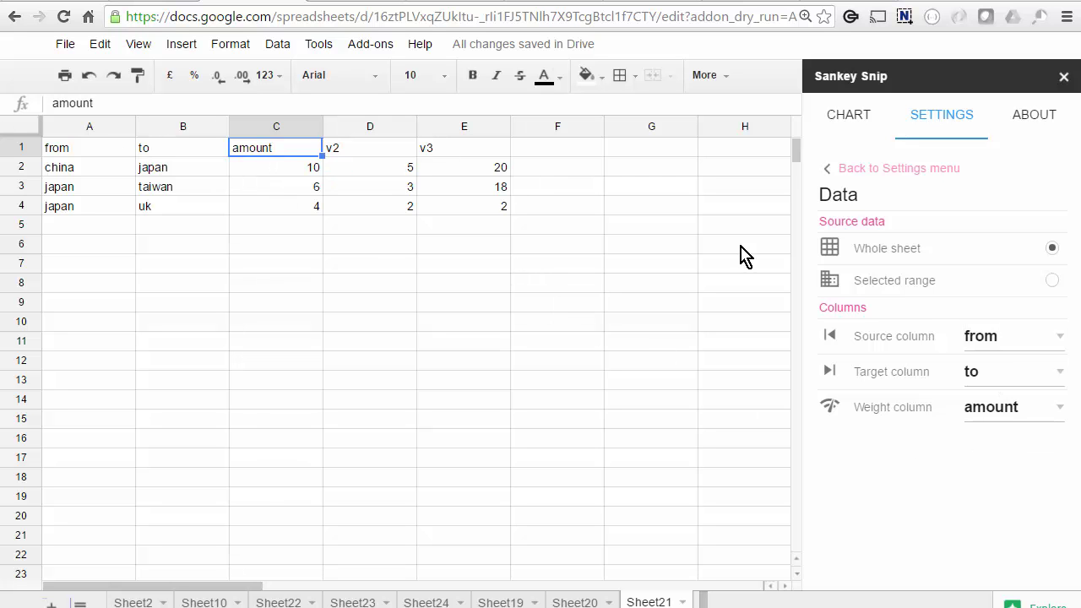
{"action": "left_click", "coordinate": [1056, 407]}
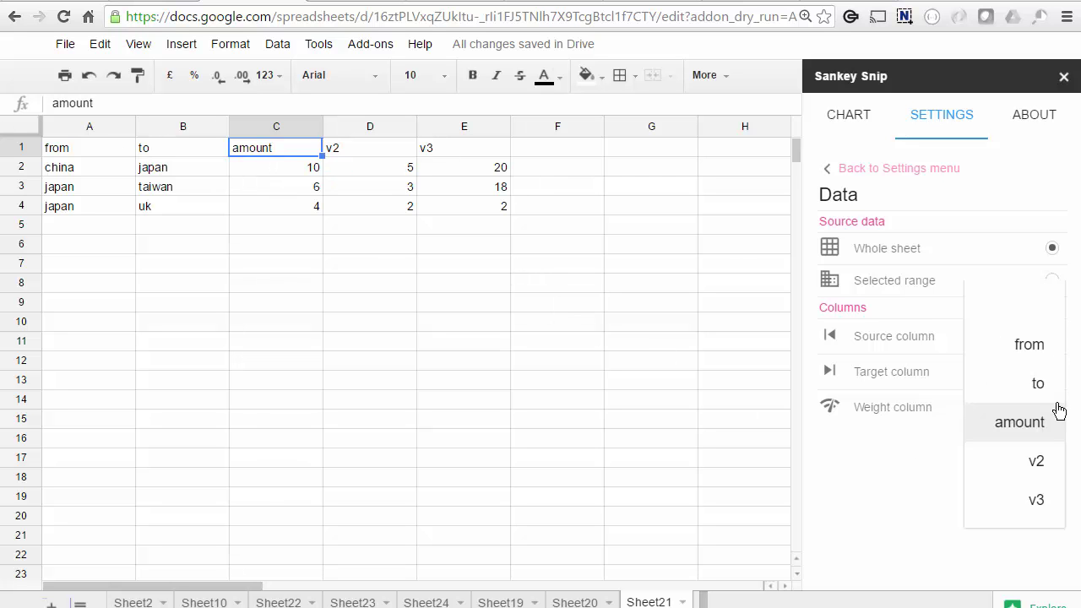
{"action": "left_click", "coordinate": [1037, 500]}
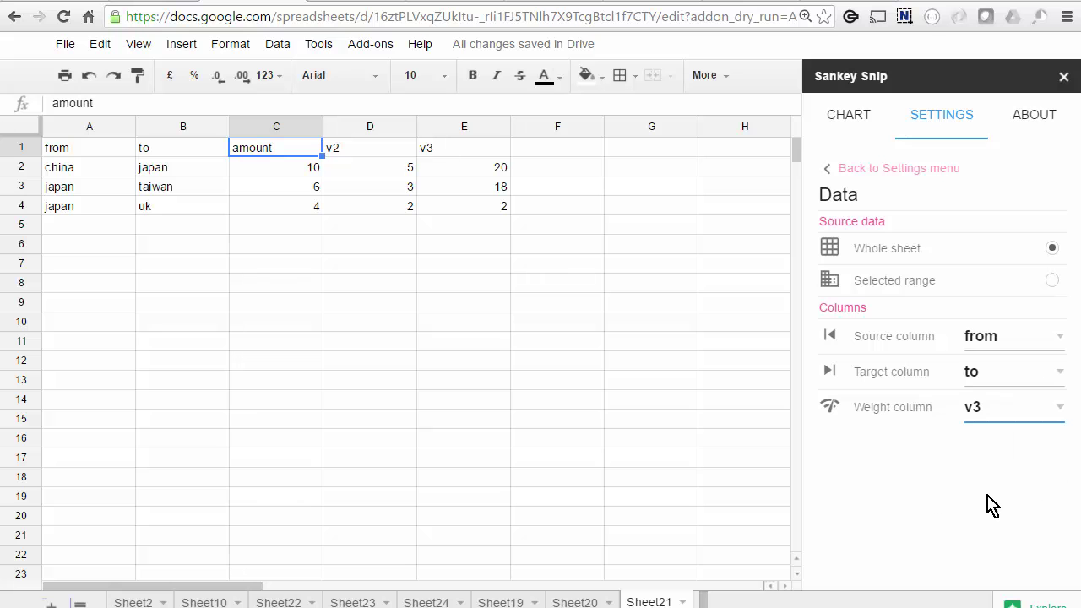
{"action": "left_click", "coordinate": [852, 115]}
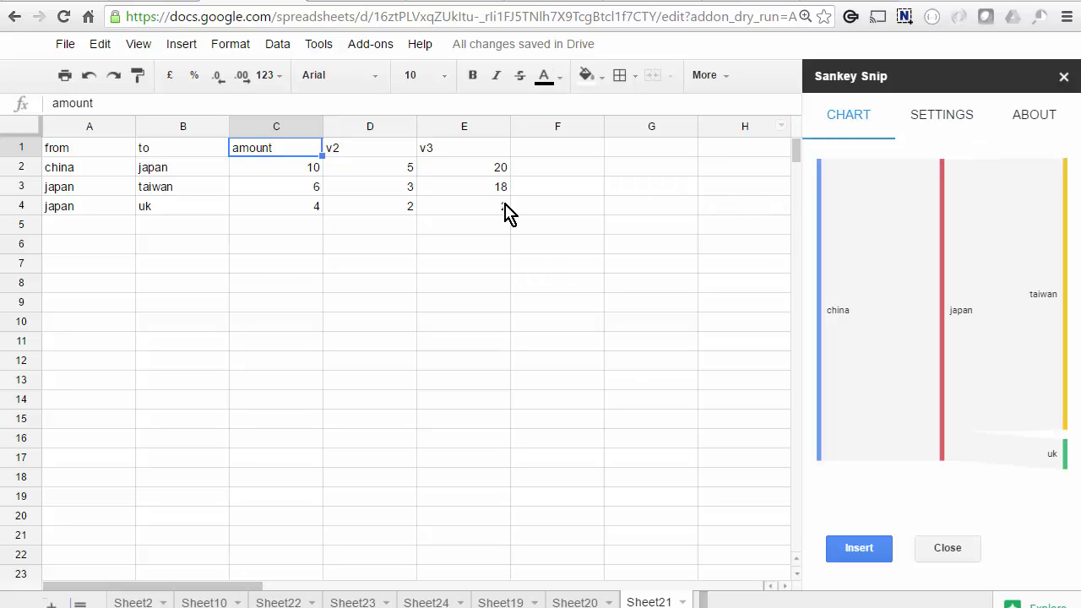
{"action": "mouse_move", "coordinate": [1009, 330]}
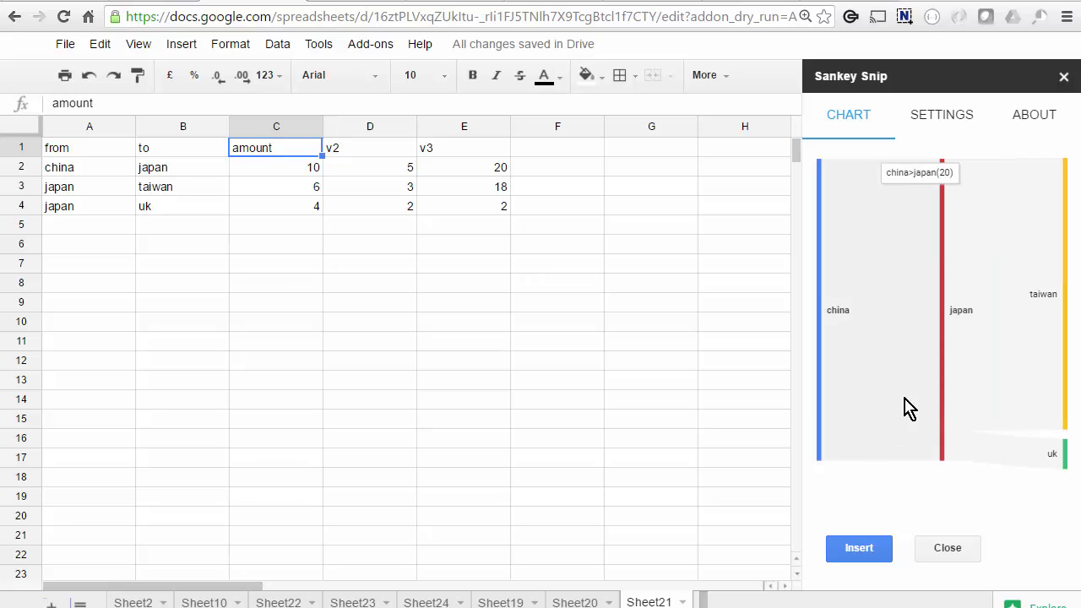
- Set the weight column back to amount in the source data settings and preview the chart
{"action": "left_click", "coordinate": [938, 118]}
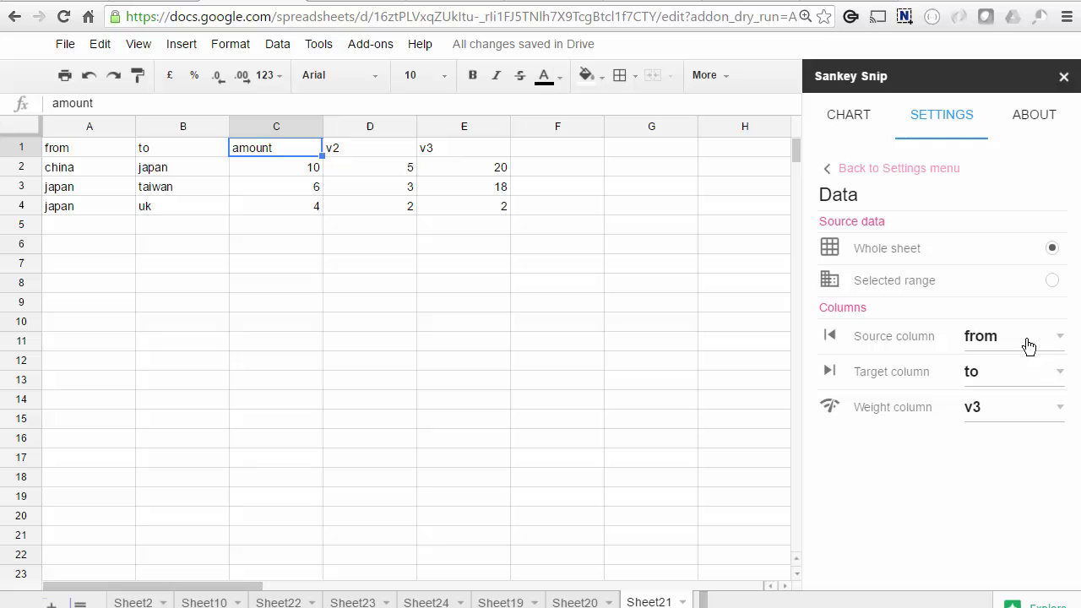
{"action": "left_click", "coordinate": [1061, 413]}
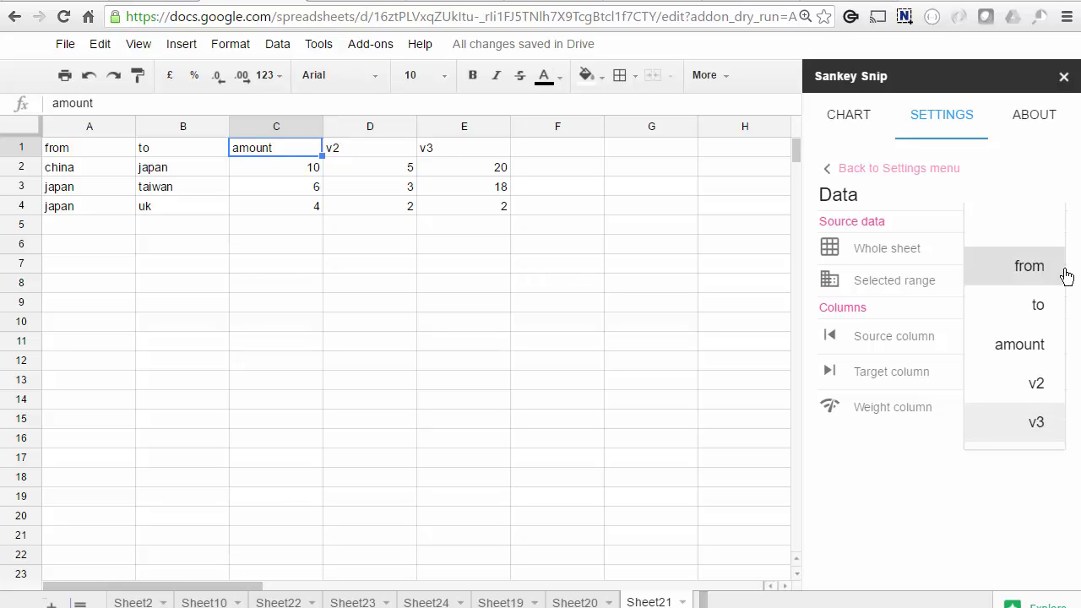
{"action": "left_click", "coordinate": [1009, 345]}
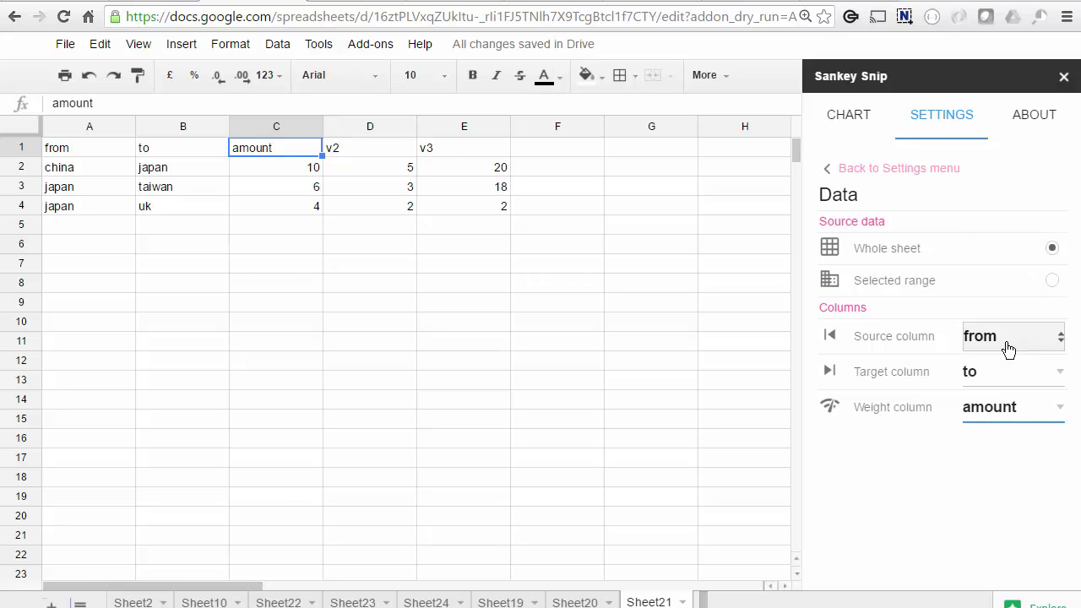
{"action": "left_click", "coordinate": [841, 118]}
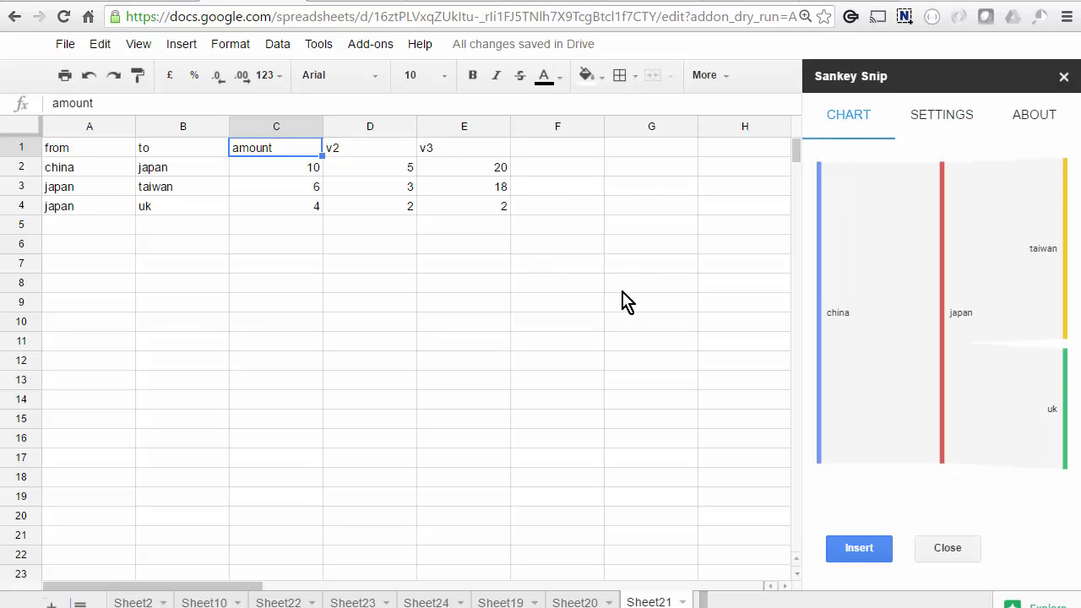
- Delete the embedded Sankey chart image from Sheet2
{"action": "left_click", "coordinate": [143, 603]}
{"action": "left_click", "coordinate": [692, 161]}
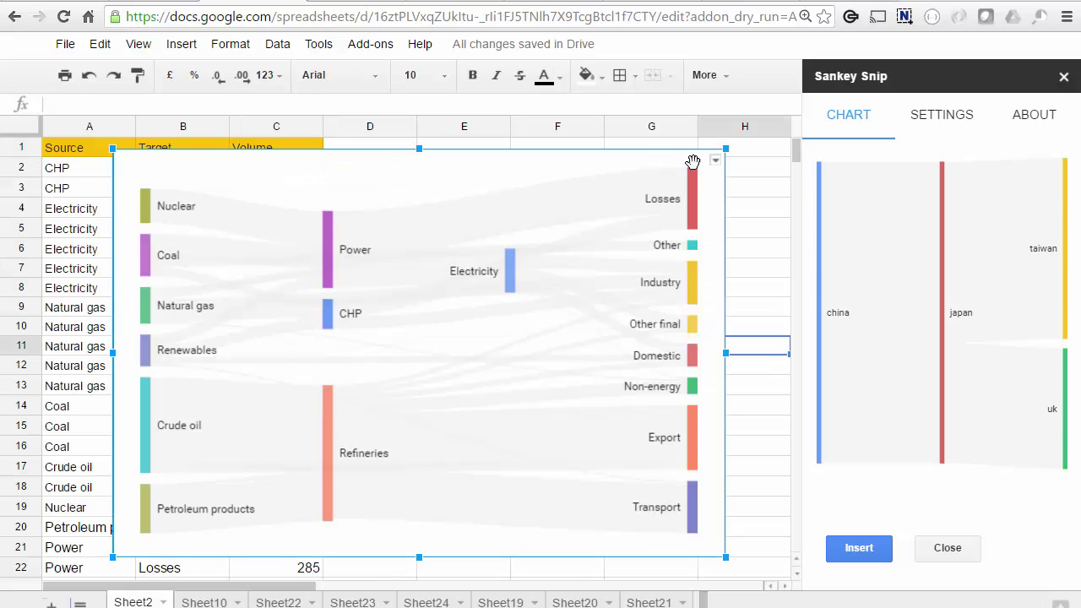
{"action": "left_click", "coordinate": [715, 161]}
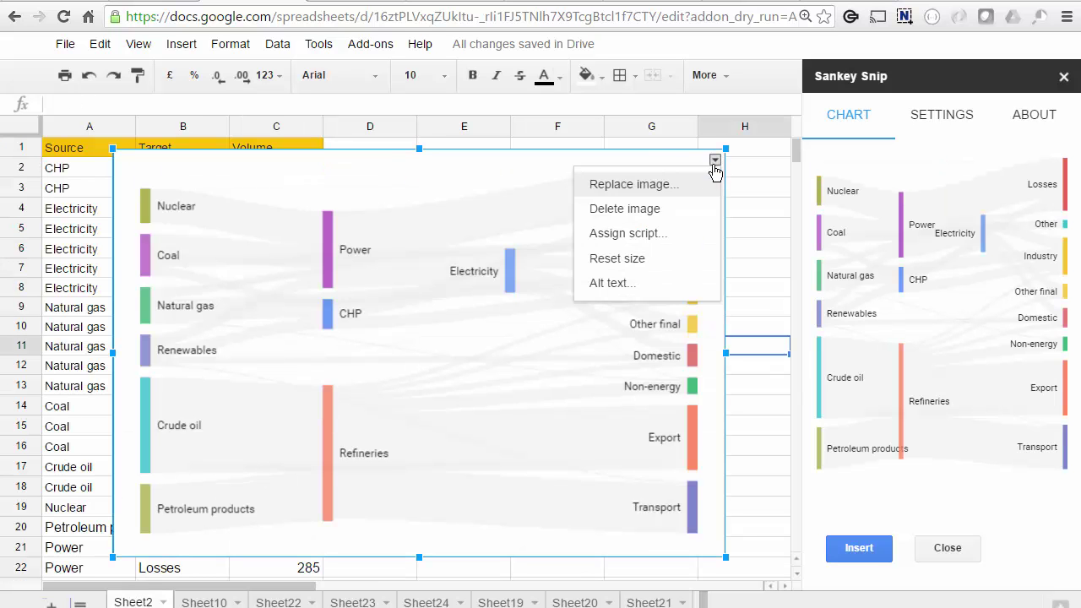
{"action": "left_click", "coordinate": [655, 209]}
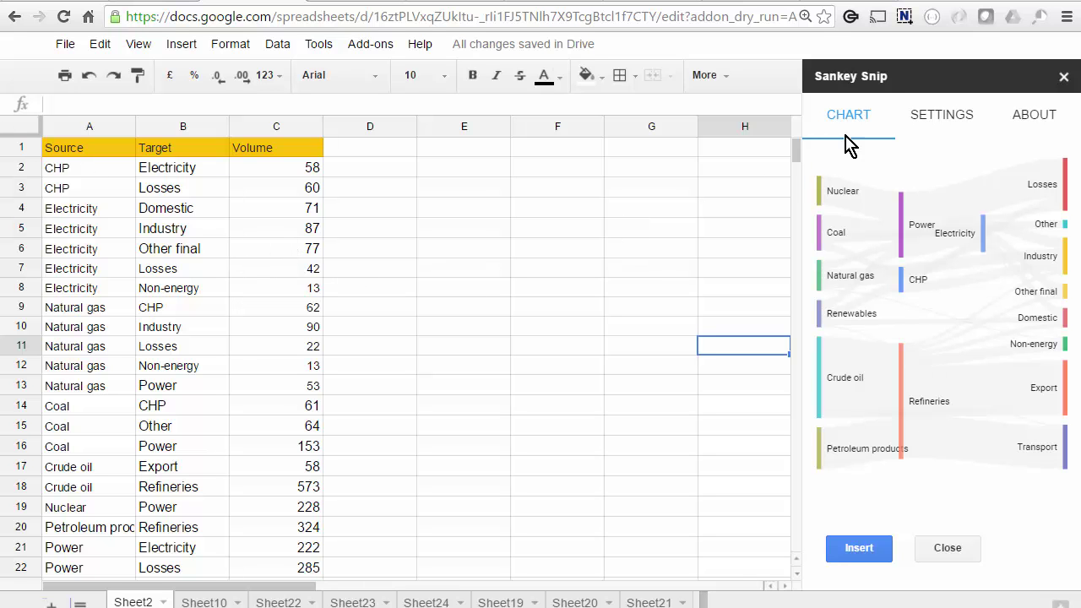
- Set the source data to the selected range A1:C6 of Sheet2 and preview the resulting Sankey chart
{"action": "left_click", "coordinate": [940, 125]}
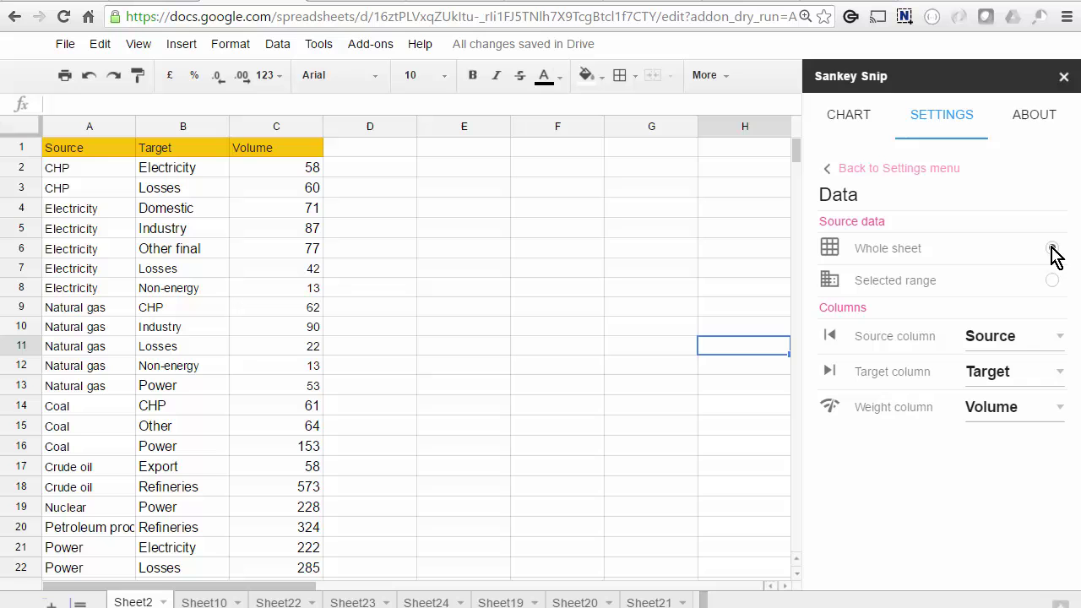
{"action": "left_click", "coordinate": [1052, 281]}
{"action": "left_click_drag", "start_coordinate": [68, 147], "coordinate": [283, 252]}
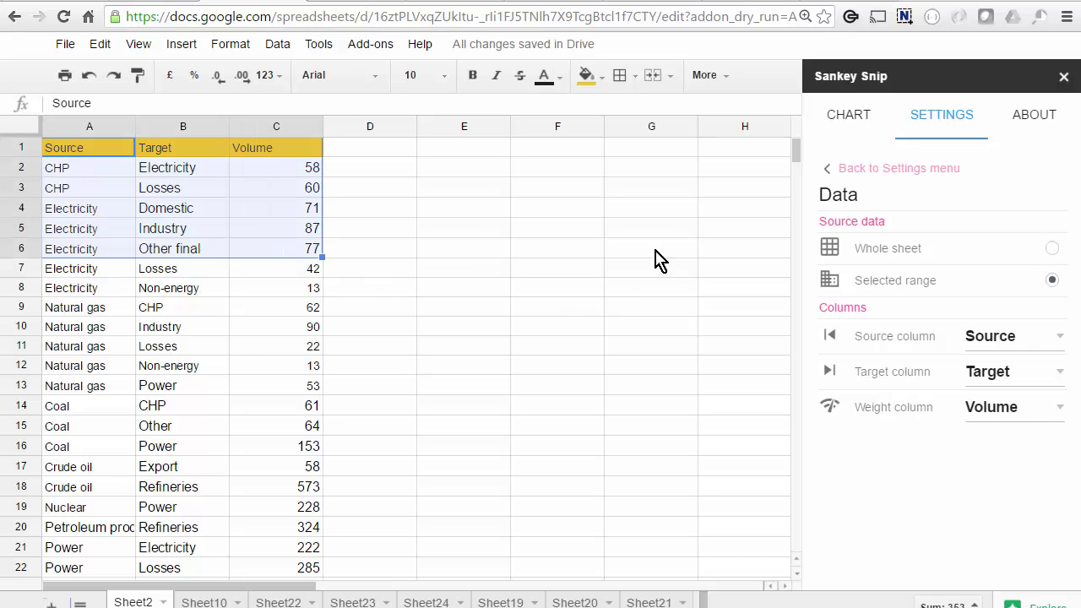
{"action": "left_click", "coordinate": [856, 119]}
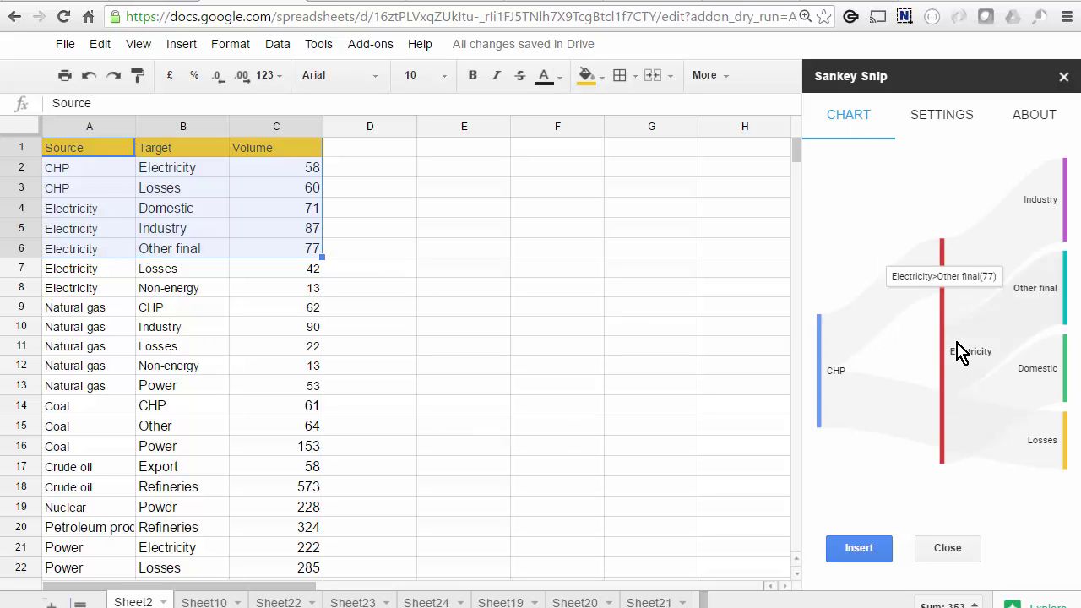
- Set the source data back to the whole sheet and deselect the cell range in Sheet2
{"action": "left_click", "coordinate": [934, 123]}
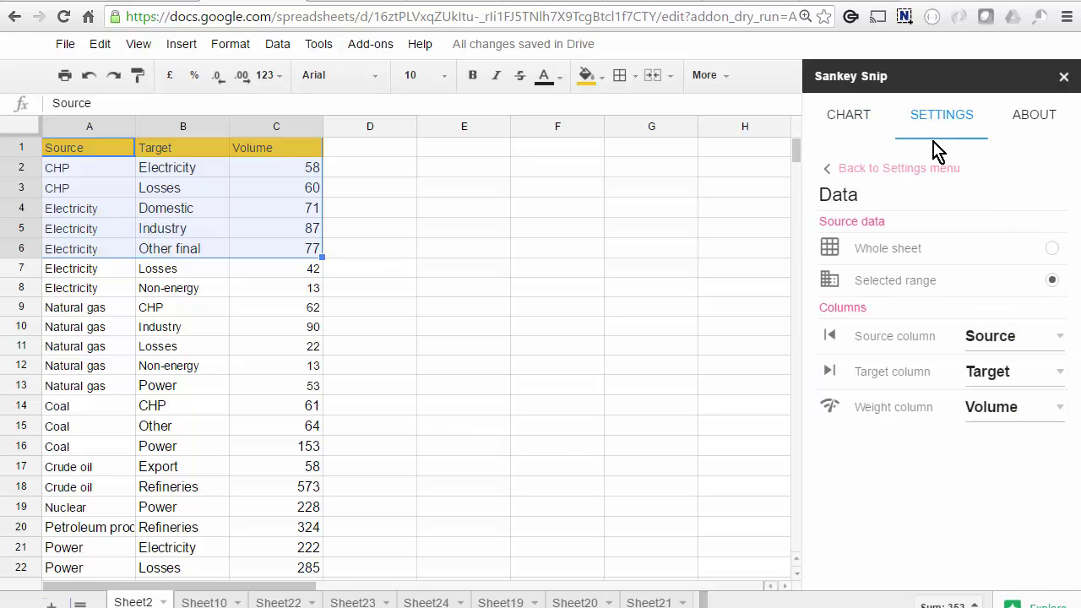
{"action": "left_click", "coordinate": [1052, 248]}
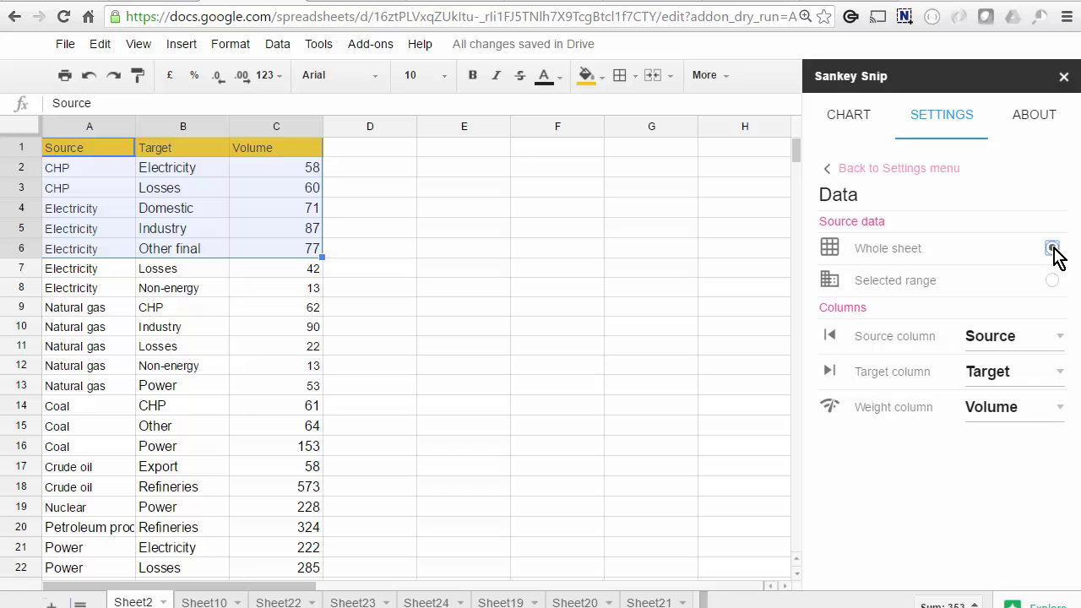
{"action": "left_click", "coordinate": [464, 279]}
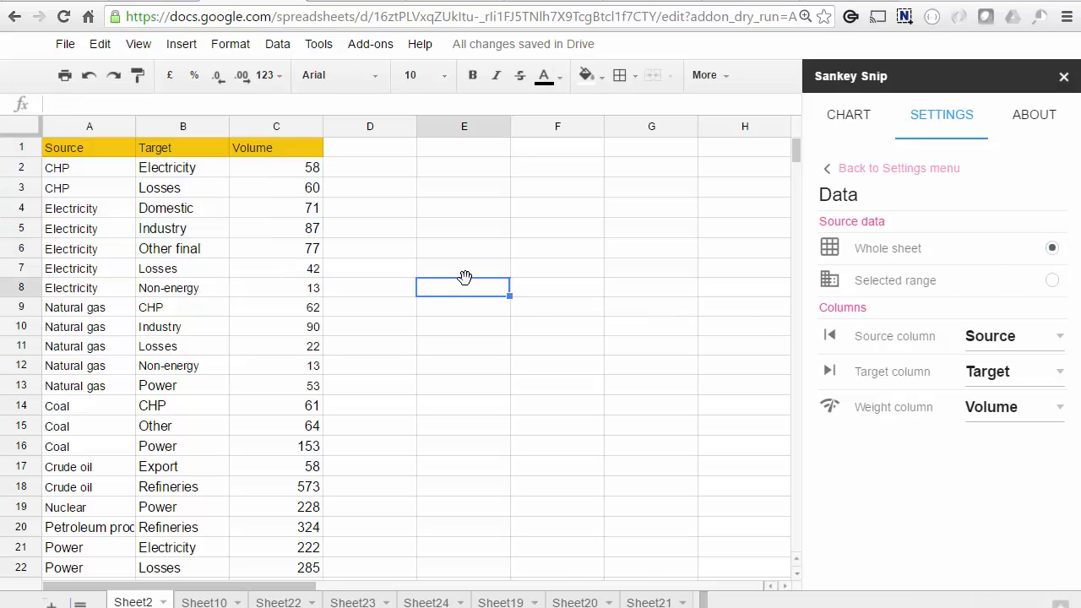